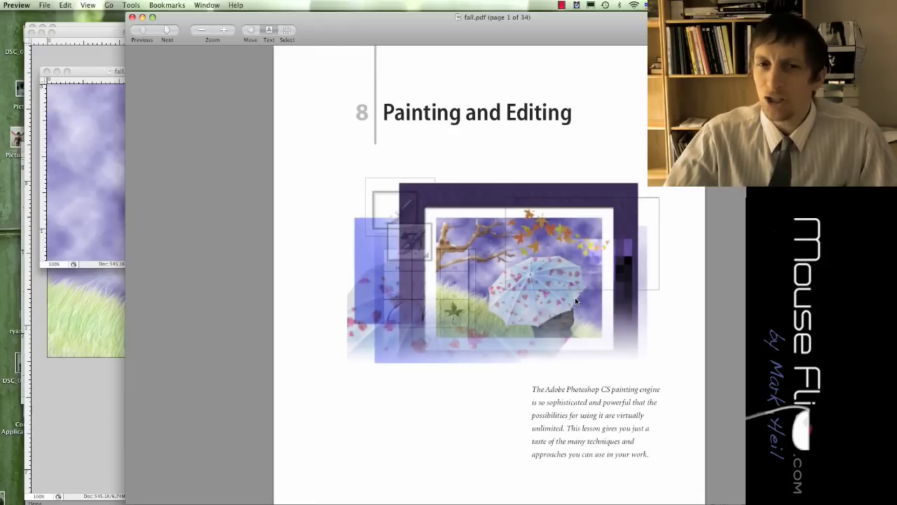
Step: Scroll the fall.pdf lesson to the Tree layer set page, then bring fall.psd to the front
{"action": "scroll", "coordinate": [594, 297], "scroll_direction": "down", "scroll_amount": 10}
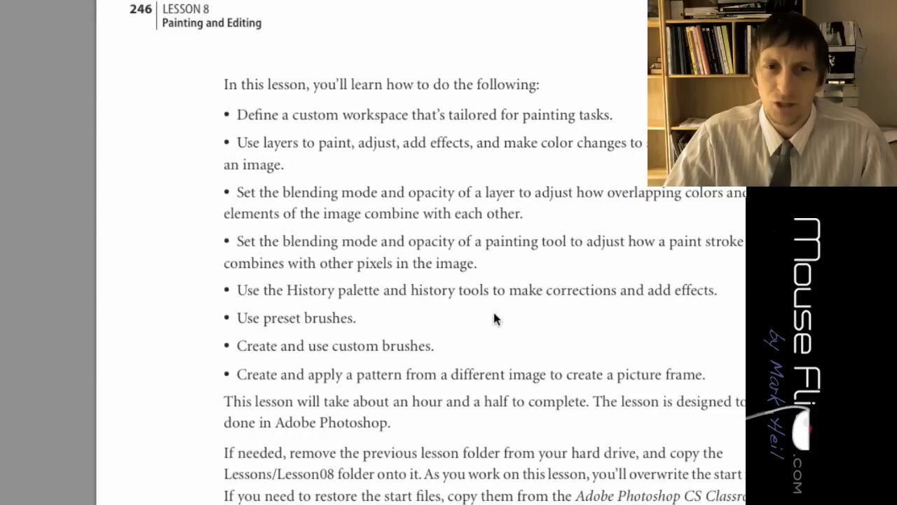
{"action": "scroll", "coordinate": [500, 318], "scroll_direction": "down", "scroll_amount": 20}
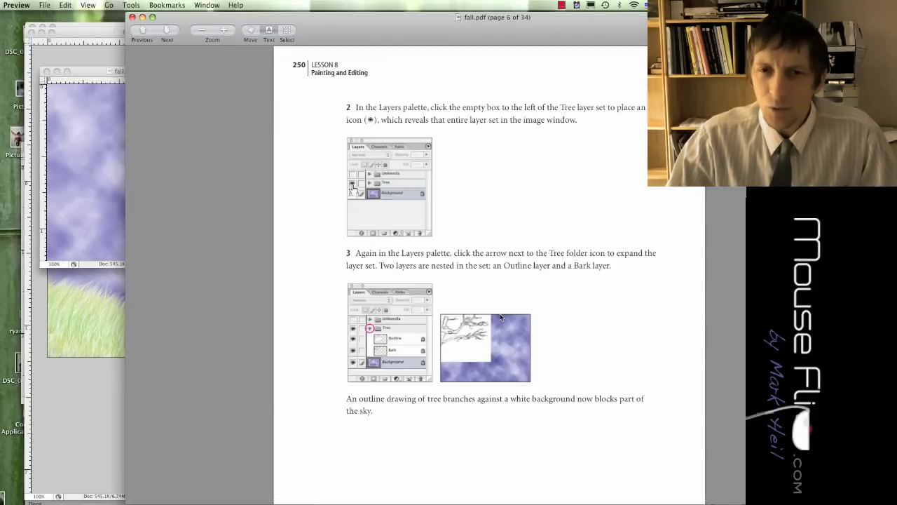
{"action": "left_click", "coordinate": [74, 72]}
Step: Move the fall.psd window to the top left, zoom to 200%, and drag the Brushes palette down
{"action": "left_click_drag", "start_coordinate": [81, 71], "coordinate": [69, 39]}
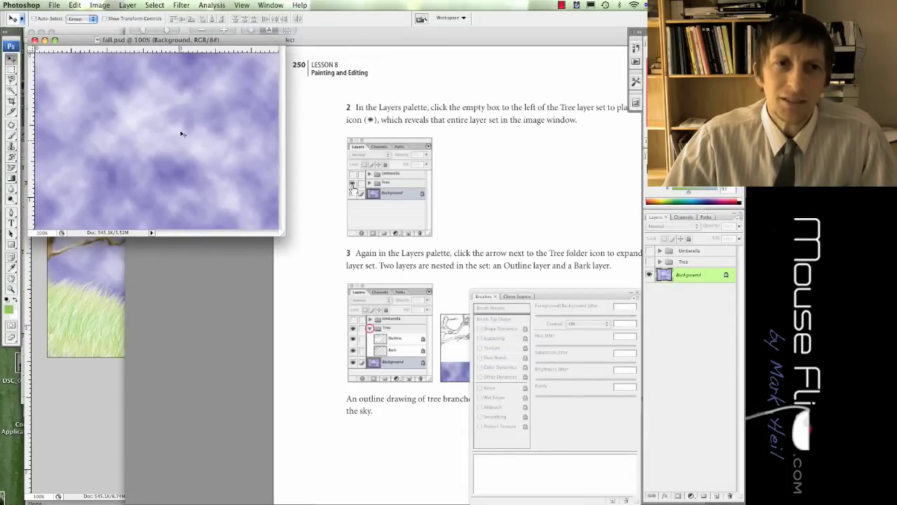
{"action": "mouse_move", "coordinate": [83, 40]}
{"action": "left_mouse_down"}
{"action": "mouse_move", "coordinate": [89, 36]}
{"action": "mouse_move", "coordinate": [84, 42]}
{"action": "left_mouse_up"}
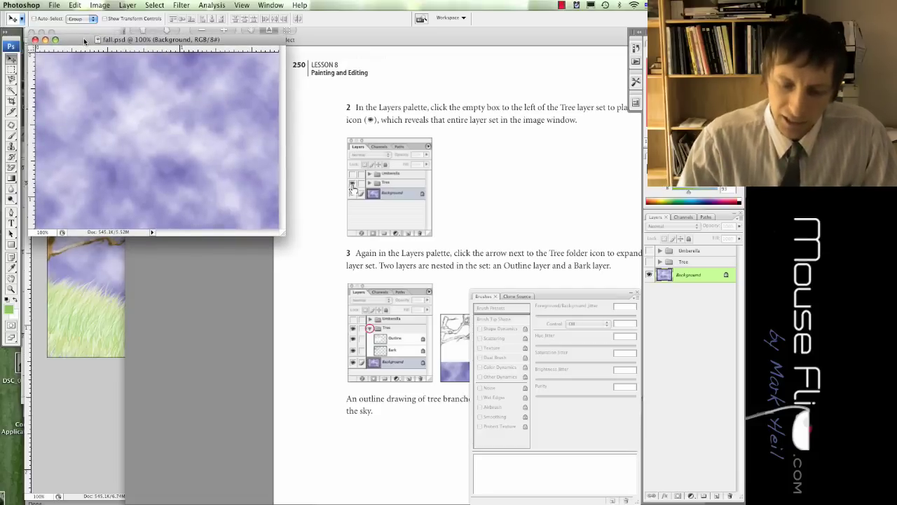
{"action": "key", "text": "super+plus"}
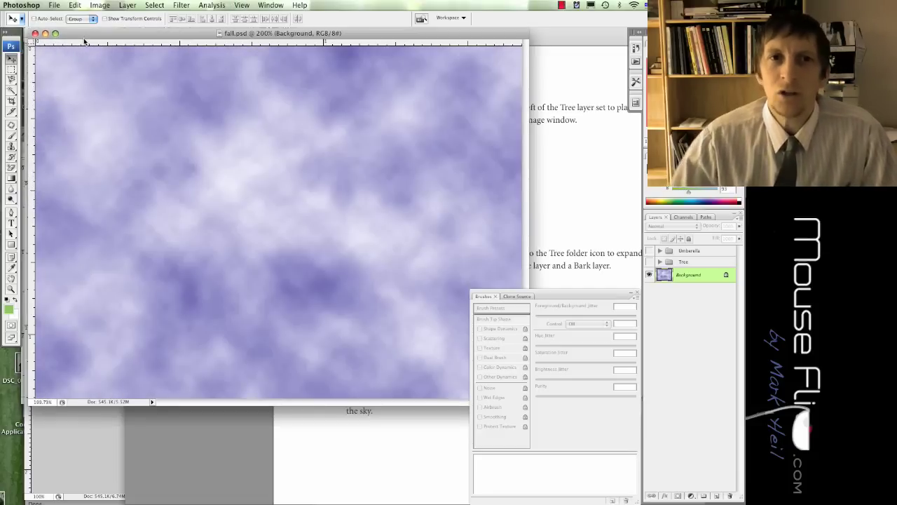
{"action": "left_click_drag", "start_coordinate": [148, 40], "coordinate": [146, 38]}
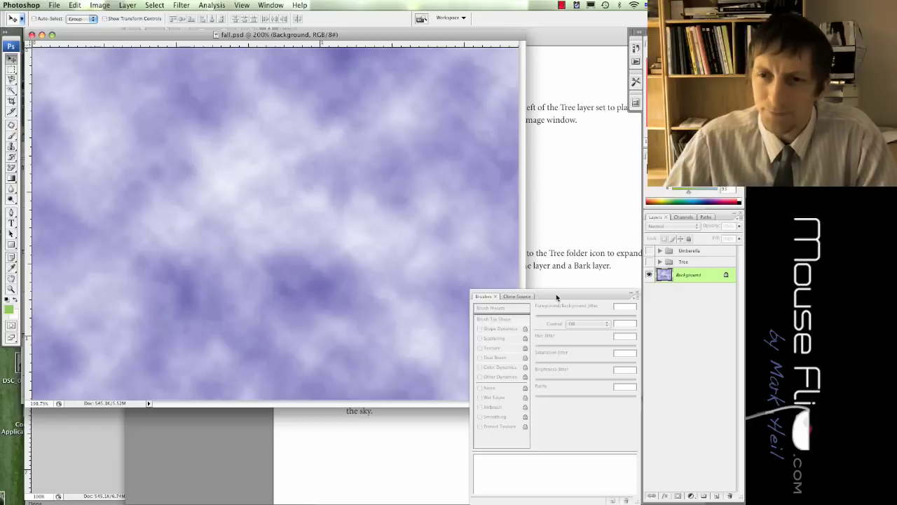
{"action": "mouse_move", "coordinate": [556, 294]}
{"action": "left_mouse_down"}
{"action": "mouse_move", "coordinate": [566, 409]}
{"action": "mouse_move", "coordinate": [554, 405]}
{"action": "left_mouse_up"}
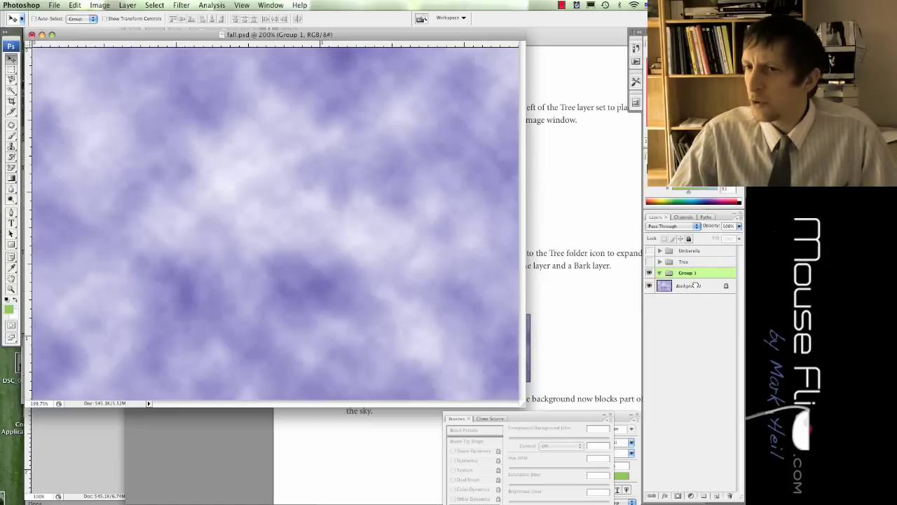
Step: Delete the empty Group 1 with the Group Only option, keeping its contents
{"action": "left_click", "coordinate": [697, 285]}
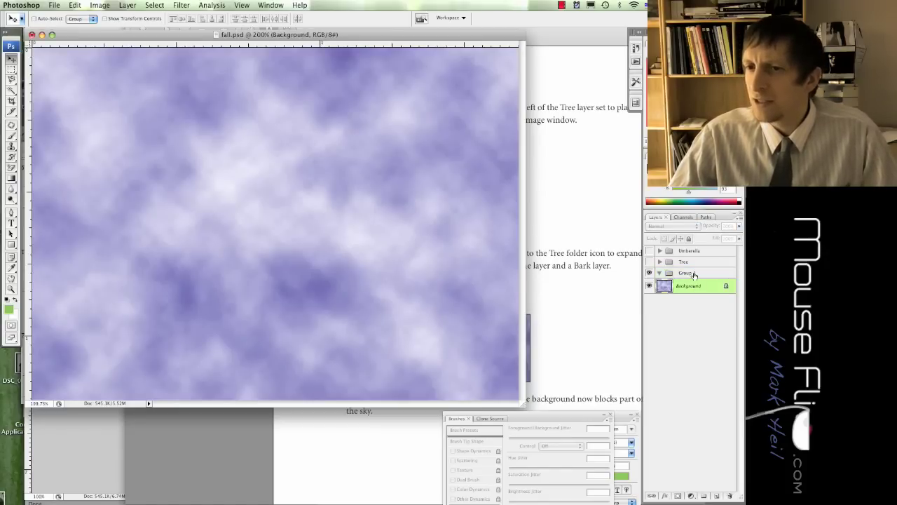
{"action": "left_click", "coordinate": [691, 274]}
{"action": "right_click", "coordinate": [694, 275]}
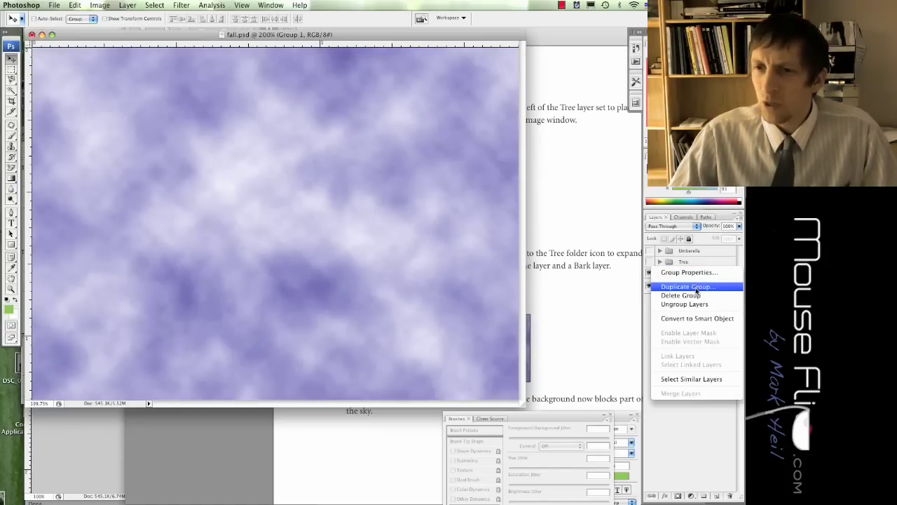
{"action": "left_click", "coordinate": [680, 295]}
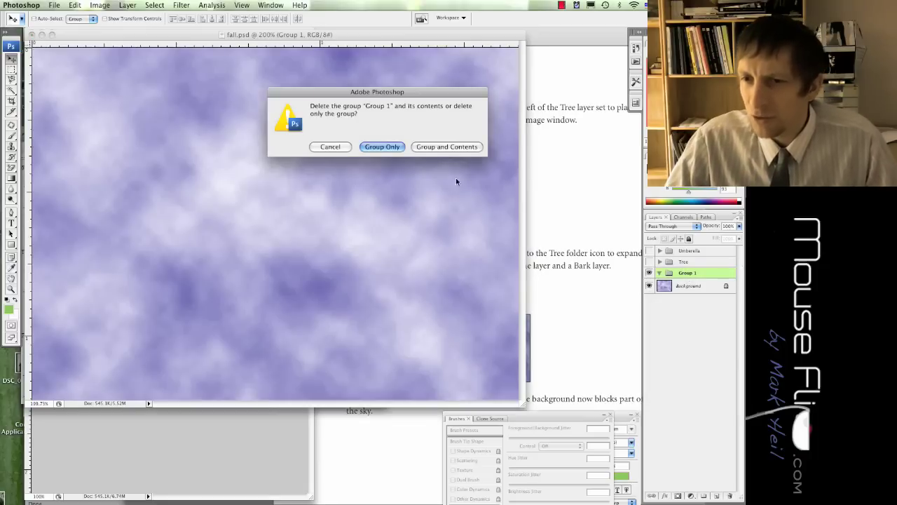
{"action": "left_click", "coordinate": [379, 148]}
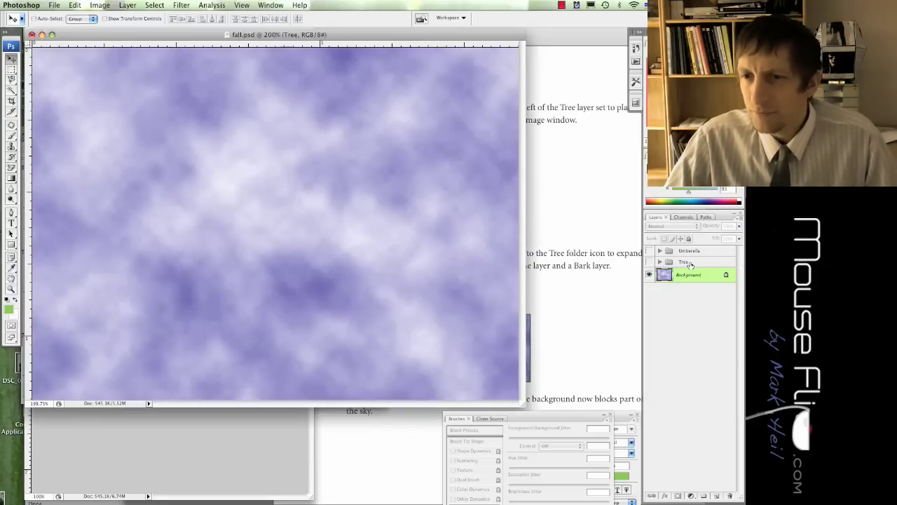
Step: Expand the Tree layer set to list Outline and Bark, and turn on its visibility
{"action": "left_click", "coordinate": [691, 263]}
{"action": "left_click", "coordinate": [659, 262]}
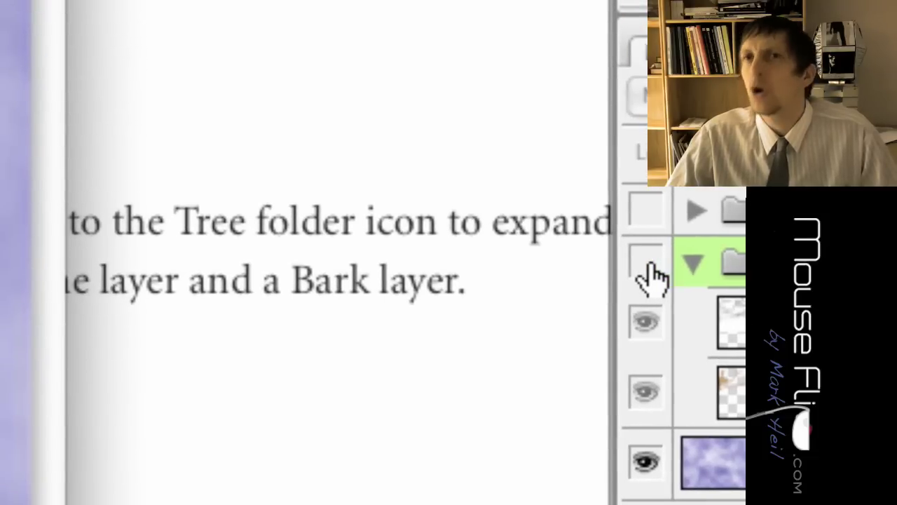
{"action": "left_click", "coordinate": [646, 263]}
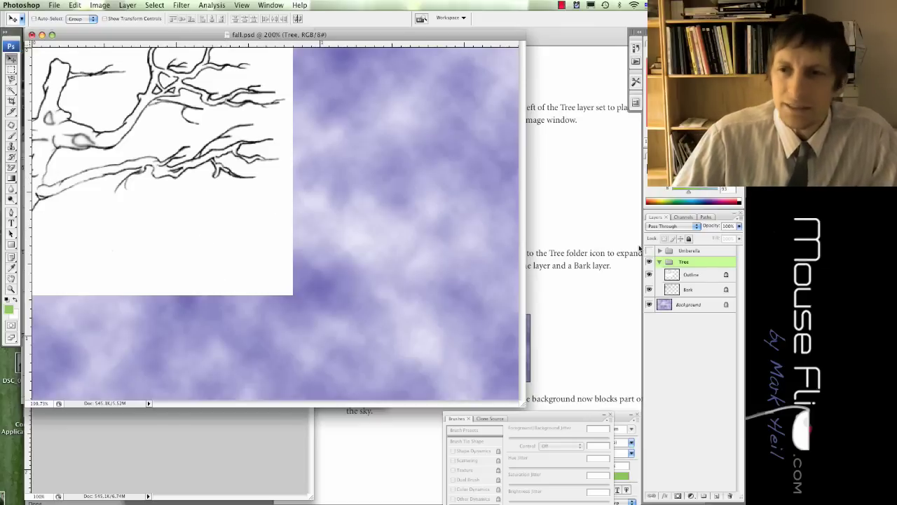
Step: On the Outline layer, Magic Eraser the white background, pockets and inner branch areas
{"action": "left_click", "coordinate": [691, 276]}
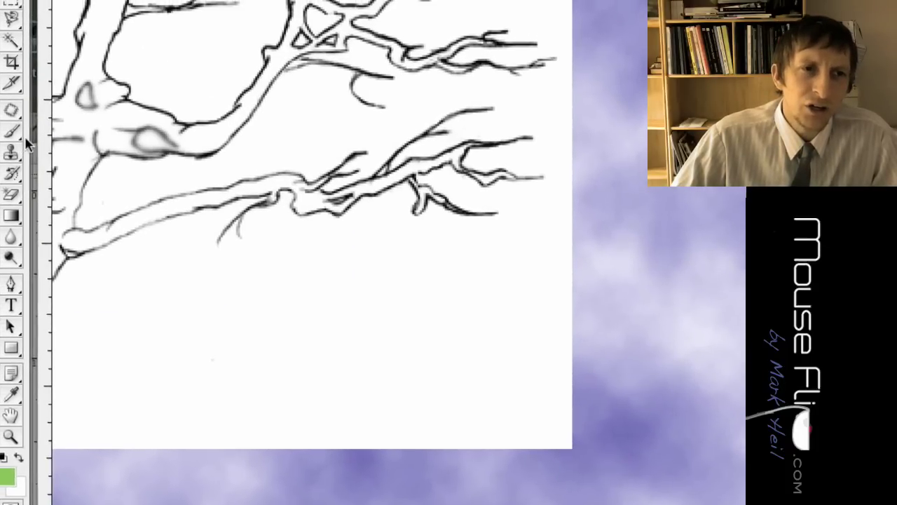
{"action": "mouse_move", "coordinate": [23, 161]}
{"action": "left_mouse_down"}
{"action": "mouse_move", "coordinate": [64, 195]}
{"action": "mouse_move", "coordinate": [36, 169]}
{"action": "left_mouse_up"}
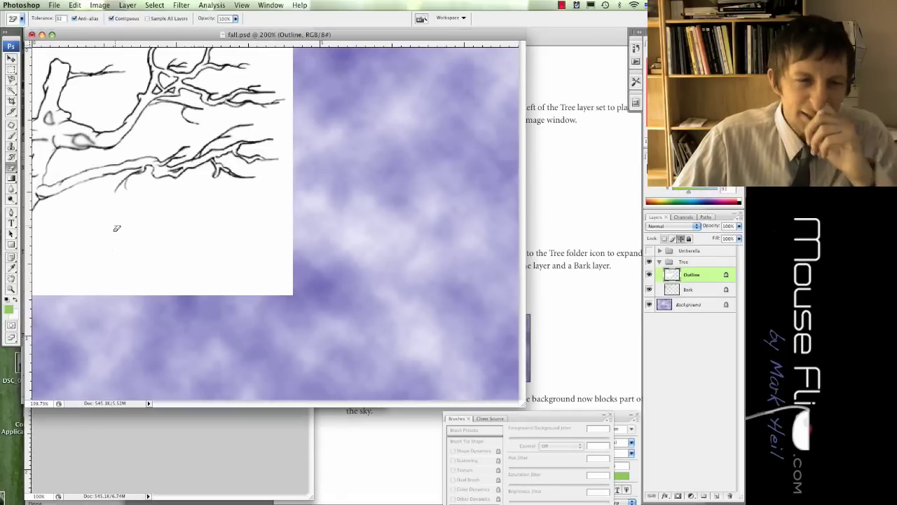
{"action": "left_click", "coordinate": [114, 226]}
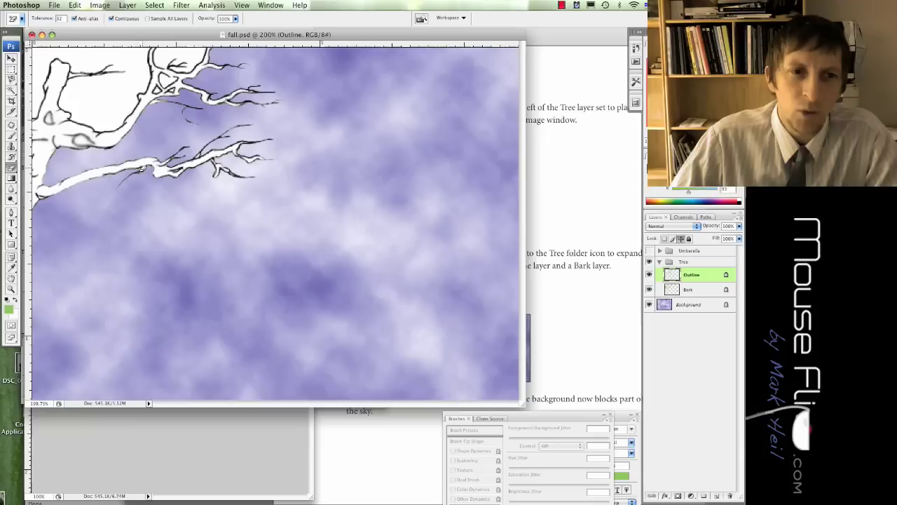
{"action": "left_click", "coordinate": [109, 96]}
{"action": "left_click", "coordinate": [169, 58]}
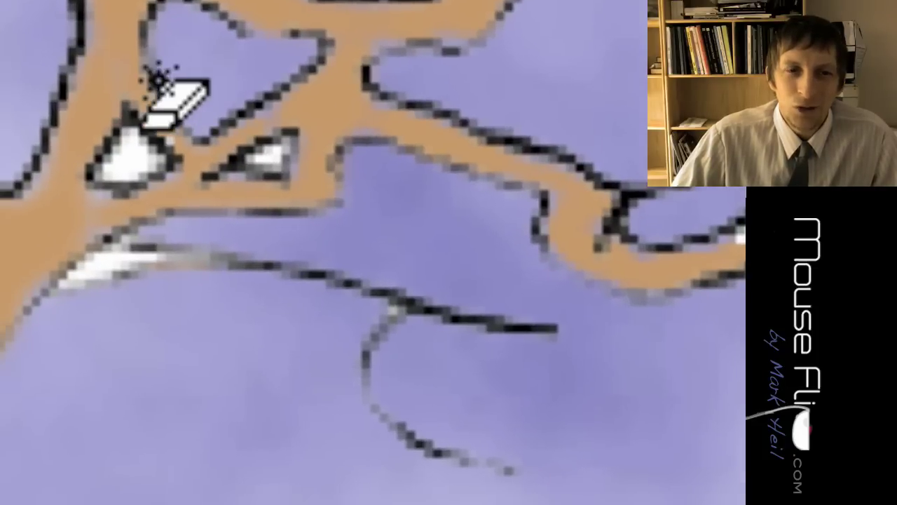
{"action": "left_click", "coordinate": [130, 156]}
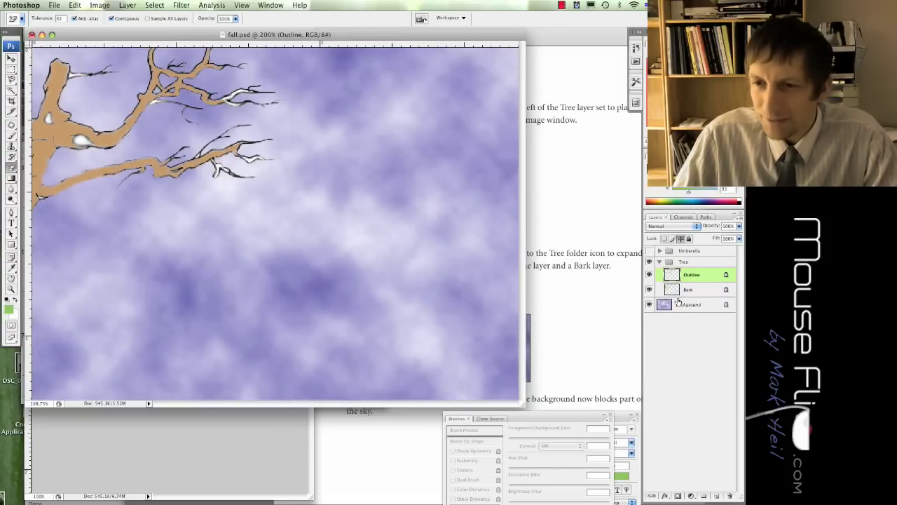
Step: Scroll the lesson PDF through steps 4–6 on blending and lowering the Outline layer's opacity
{"action": "left_click", "coordinate": [598, 312]}
{"action": "scroll", "coordinate": [541, 288], "scroll_direction": "down", "scroll_amount": 10}
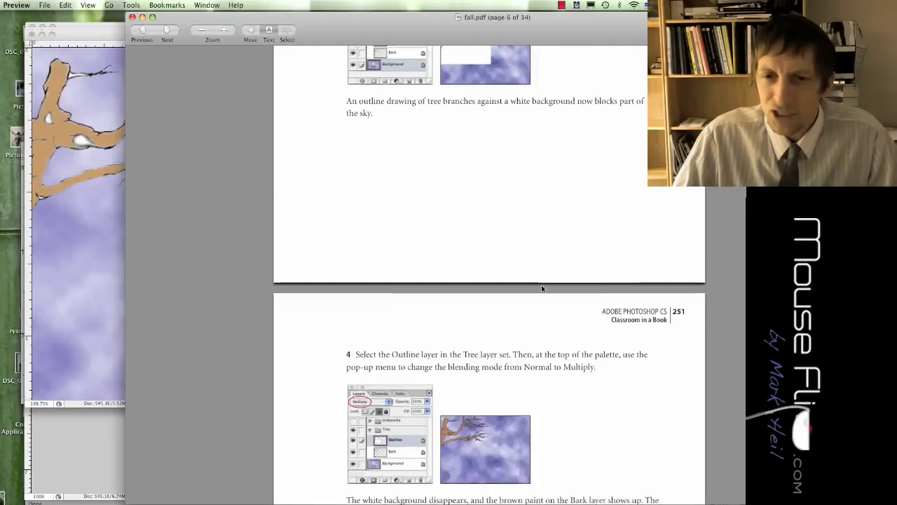
{"action": "scroll", "coordinate": [541, 289], "scroll_direction": "down", "scroll_amount": 3}
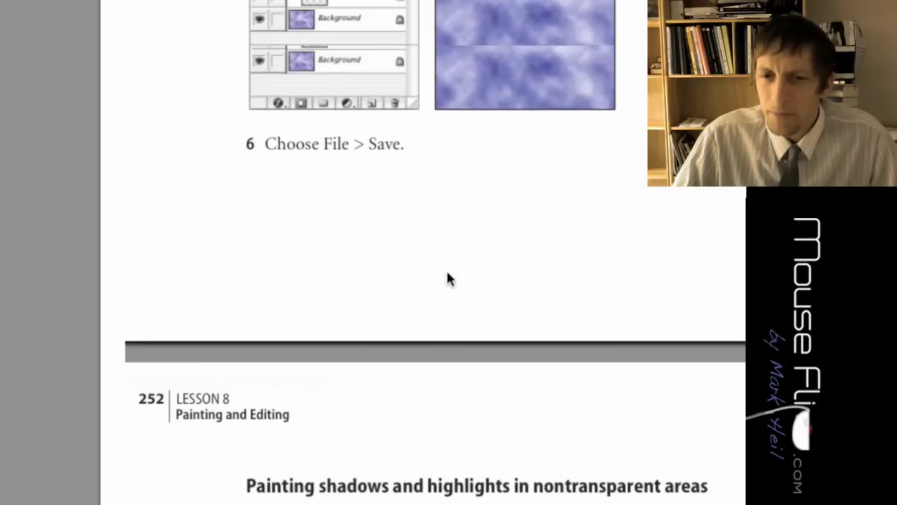
{"action": "scroll", "coordinate": [450, 279], "scroll_direction": "up", "scroll_amount": 5}
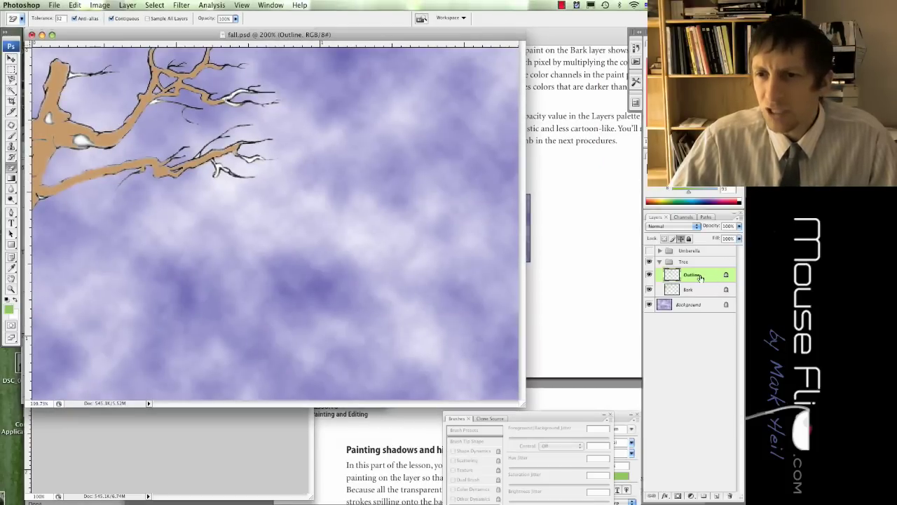
Step: Set the Outline layer to 50% opacity with the Multiply blend mode
{"action": "left_click", "coordinate": [739, 227]}
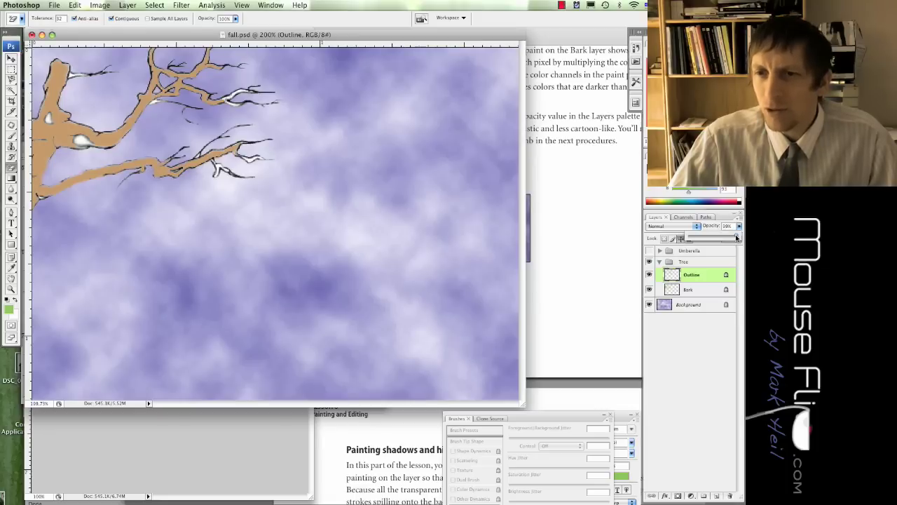
{"action": "mouse_move", "coordinate": [705, 239]}
{"action": "left_mouse_down"}
{"action": "mouse_move", "coordinate": [689, 238]}
{"action": "mouse_move", "coordinate": [697, 239]}
{"action": "left_mouse_up"}
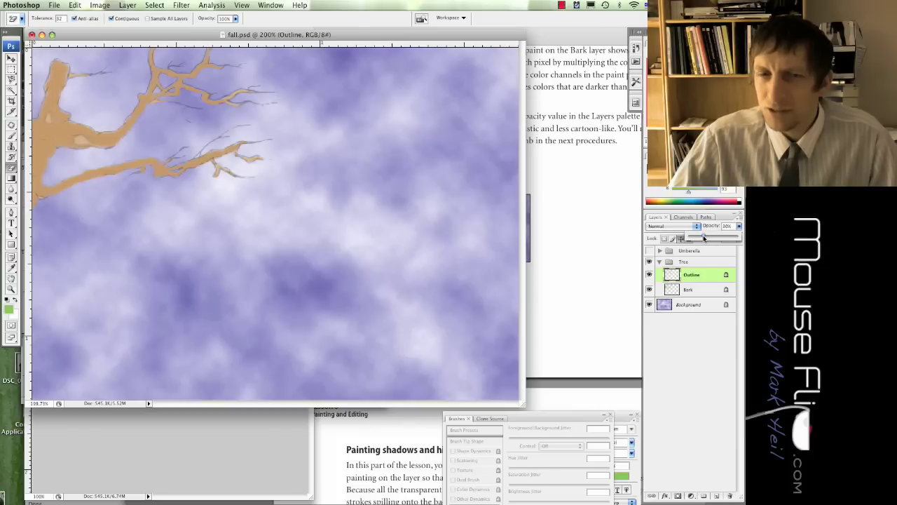
{"action": "left_click", "coordinate": [698, 229]}
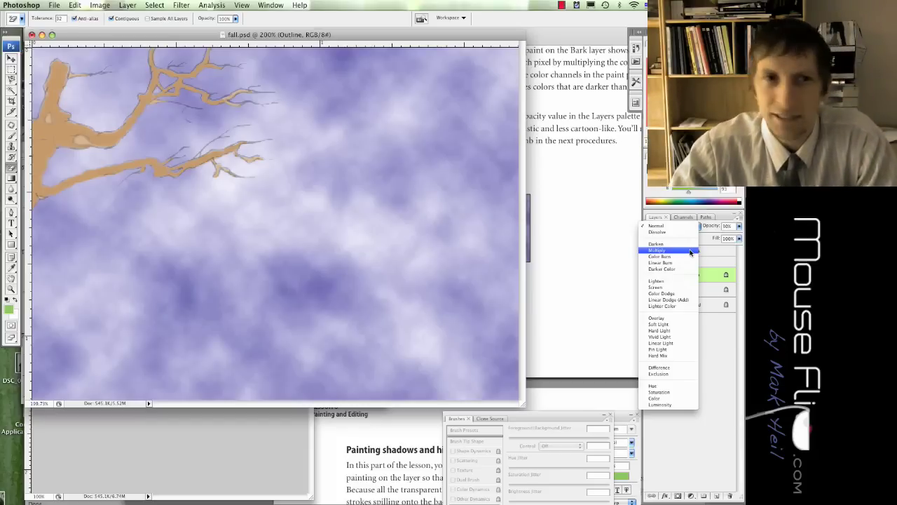
{"action": "left_click", "coordinate": [691, 252]}
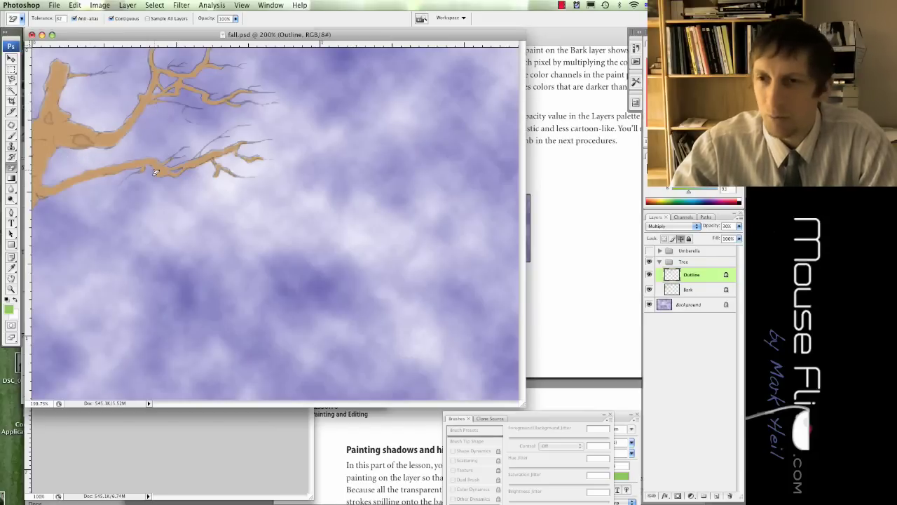
Step: Scroll the lesson PDF to the Painting shadows and highlights section, then return to fall.psd
{"action": "left_click", "coordinate": [588, 343]}
{"action": "scroll", "coordinate": [519, 259], "scroll_direction": "down", "scroll_amount": 10}
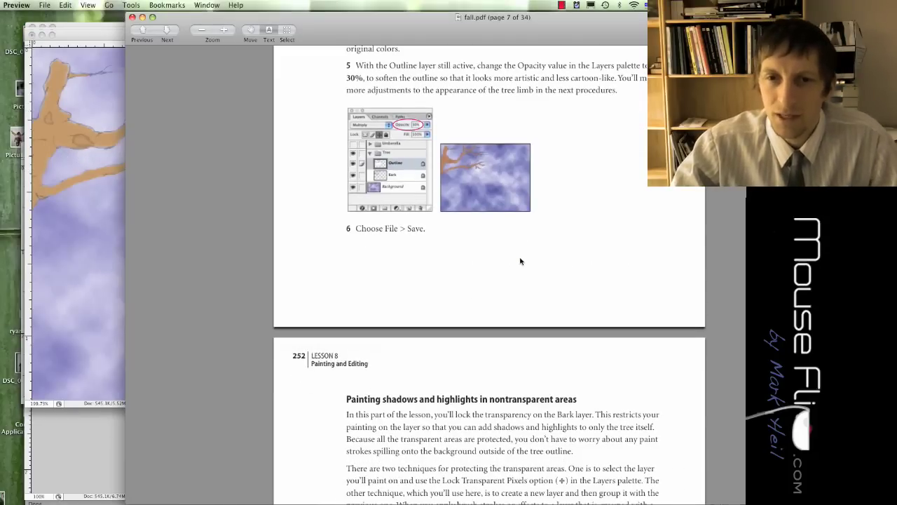
{"action": "scroll", "coordinate": [468, 220], "scroll_direction": "down", "scroll_amount": 5}
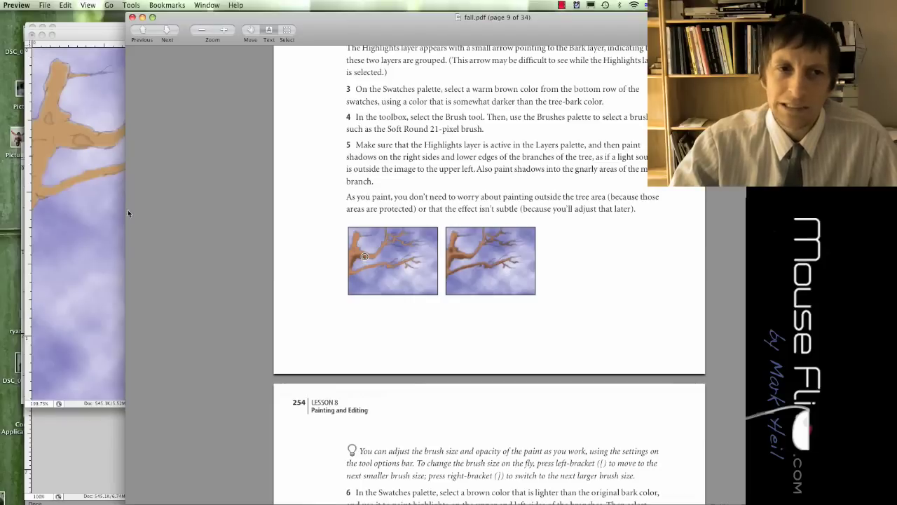
{"action": "left_click", "coordinate": [72, 162]}
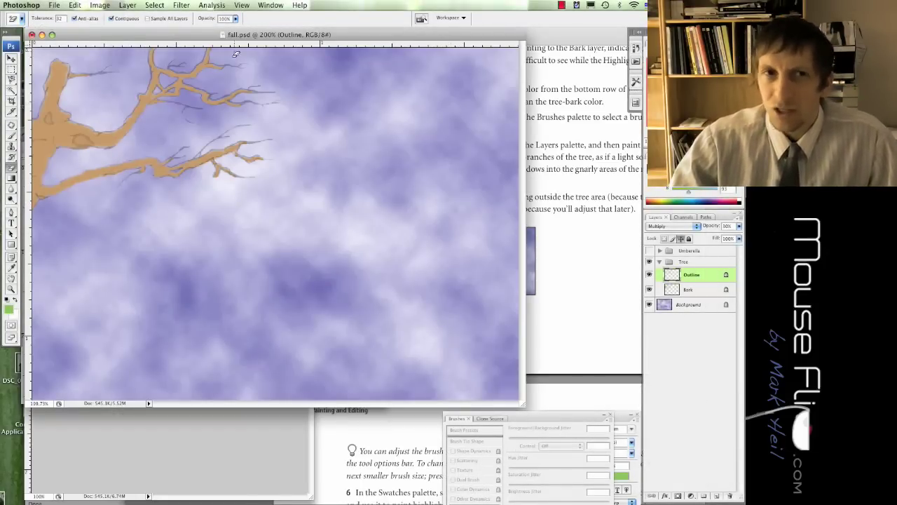
Step: Begin a new layer from Layer > New > Layer named Highlights, ticking the clipping mask option
{"action": "left_click", "coordinate": [123, 6]}
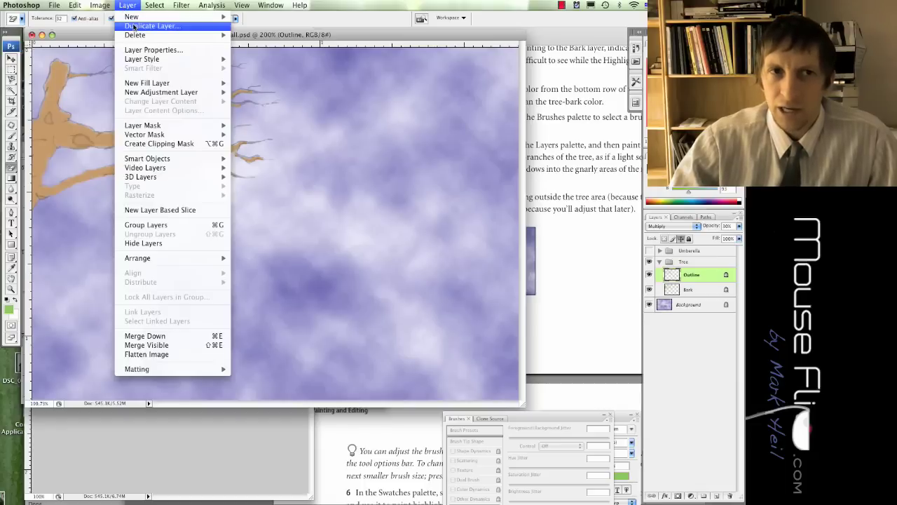
{"action": "mouse_move", "coordinate": [143, 16]}
{"action": "left_click", "coordinate": [265, 21]}
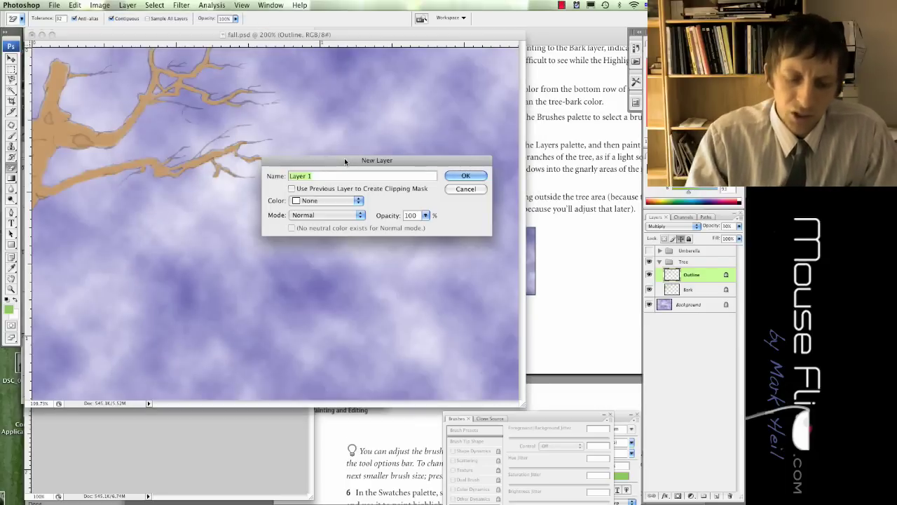
{"action": "type", "text": "Highligh"}
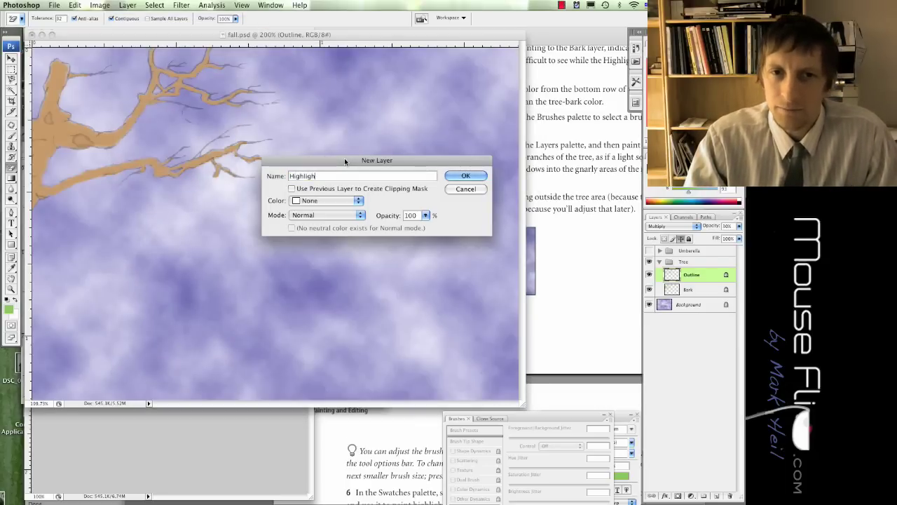
{"action": "type", "text": "ts"}
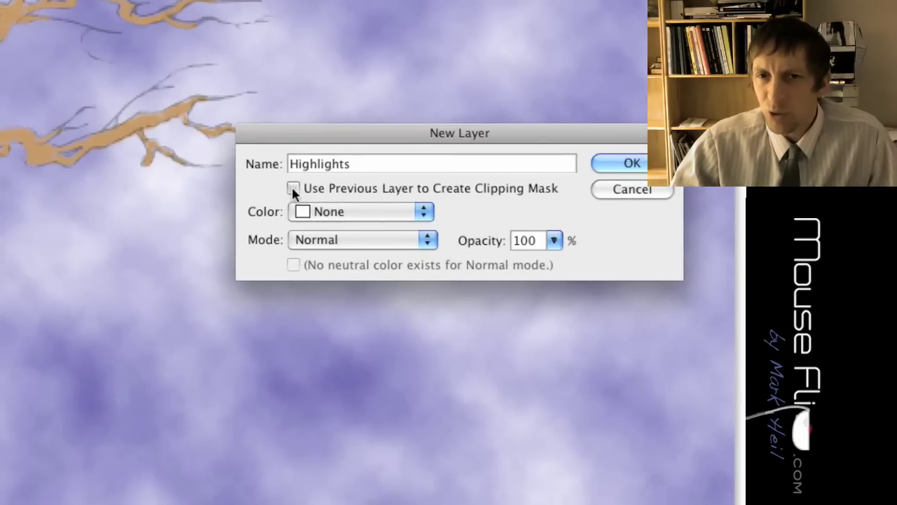
{"action": "left_click", "coordinate": [293, 188]}
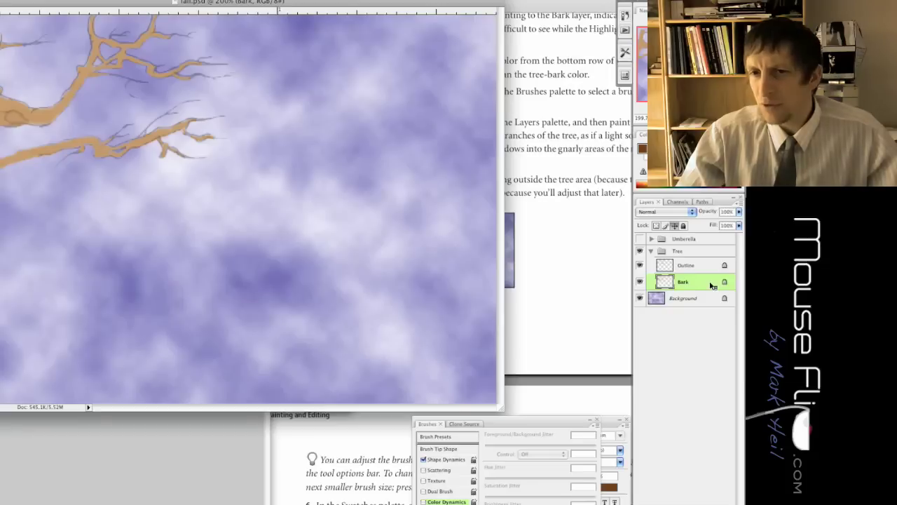
Step: Create a layer named Highlights with Cmd+Shift+N, clipped to the Bark layer below
{"action": "key", "text": "super+shift+n"}
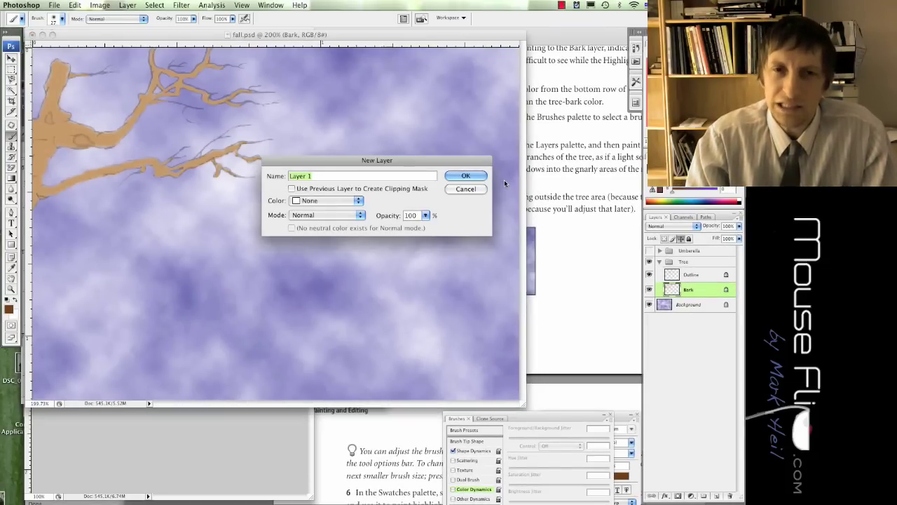
{"action": "type", "text": "Highlights"}
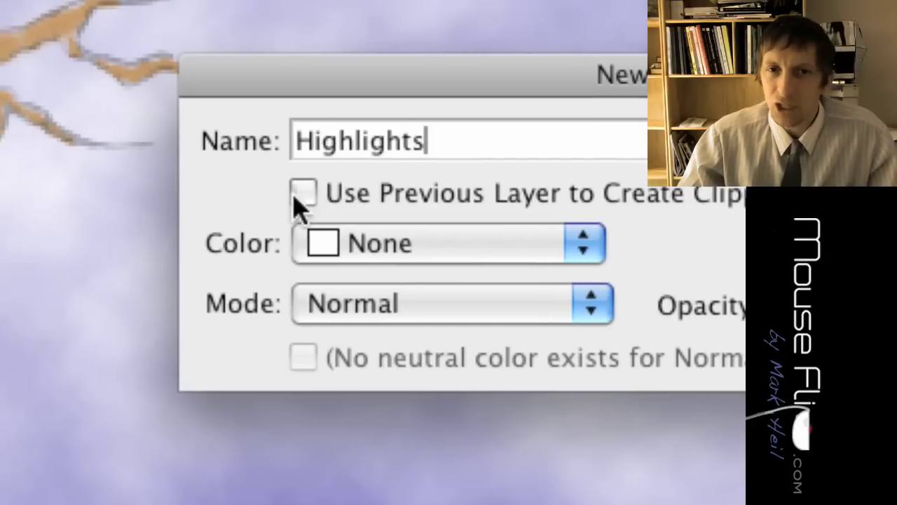
{"action": "left_click", "coordinate": [297, 196]}
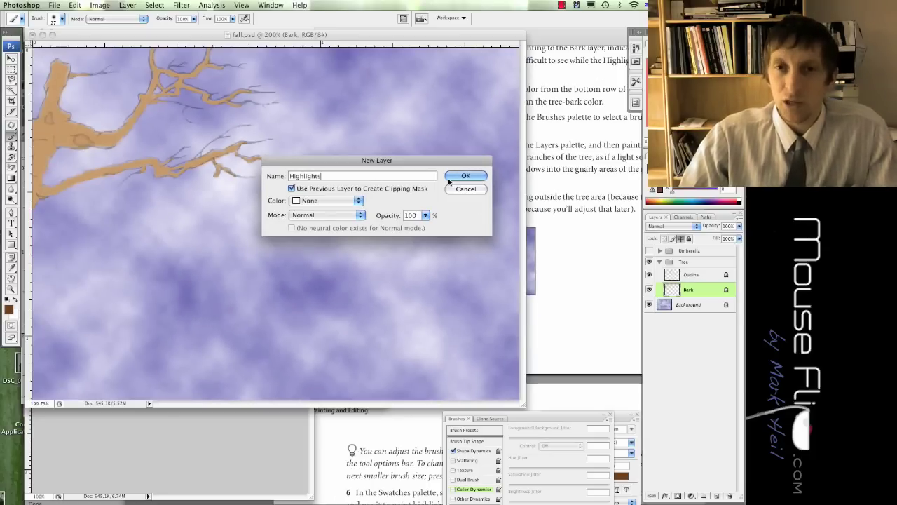
{"action": "left_click", "coordinate": [463, 176]}
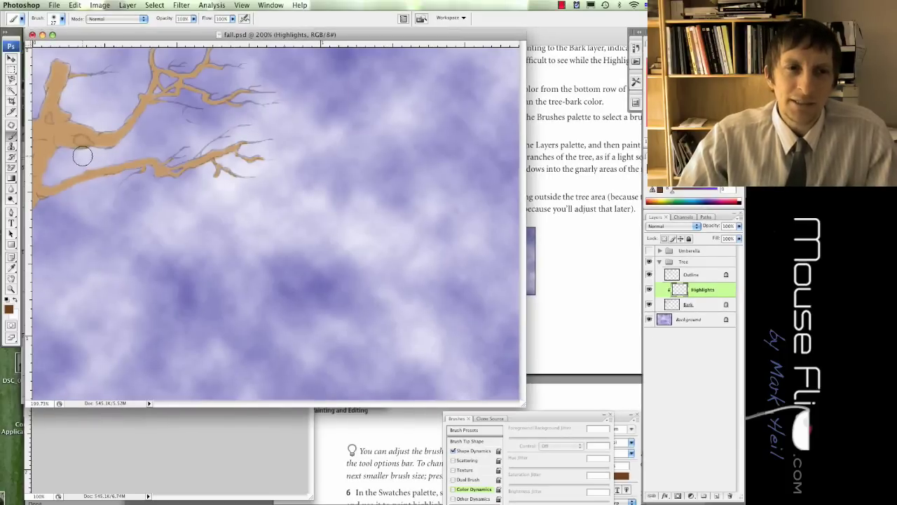
Step: Brush three faint highlight strokes along the lower branch and its edge on the Highlights layer
{"action": "mouse_move", "coordinate": [77, 156]}
{"action": "left_mouse_down"}
{"action": "mouse_move", "coordinate": [59, 153]}
{"action": "mouse_move", "coordinate": [48, 180]}
{"action": "left_mouse_up"}
{"action": "left_click_drag", "start_coordinate": [76, 152], "coordinate": [102, 154]}
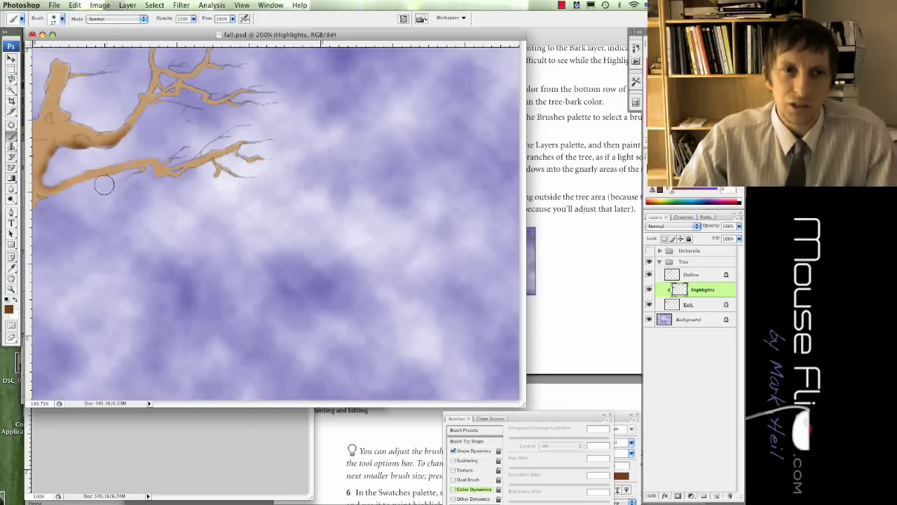
{"action": "left_click_drag", "start_coordinate": [81, 189], "coordinate": [106, 183]}
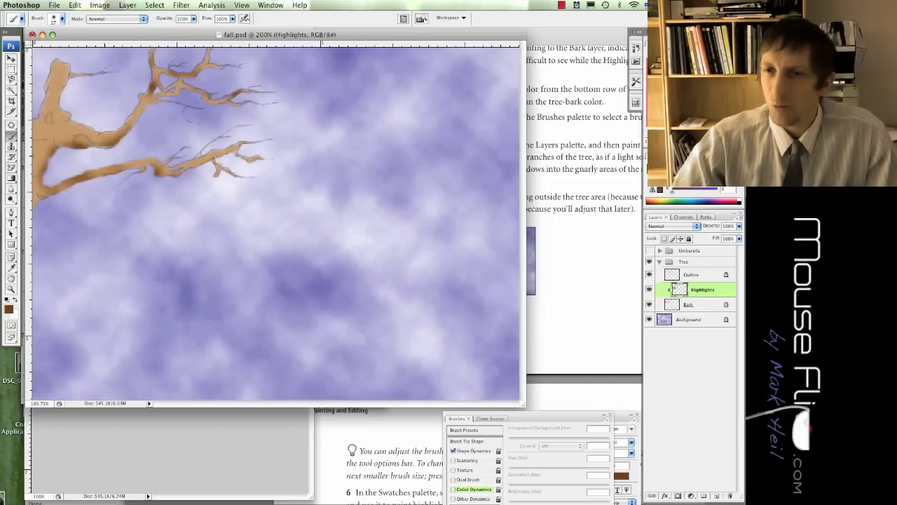
Step: Set the foreground colour to pure white and check the brush size and hardness options
{"action": "left_click", "coordinate": [8, 309]}
{"action": "left_click_drag", "start_coordinate": [330, 144], "coordinate": [299, 133]}
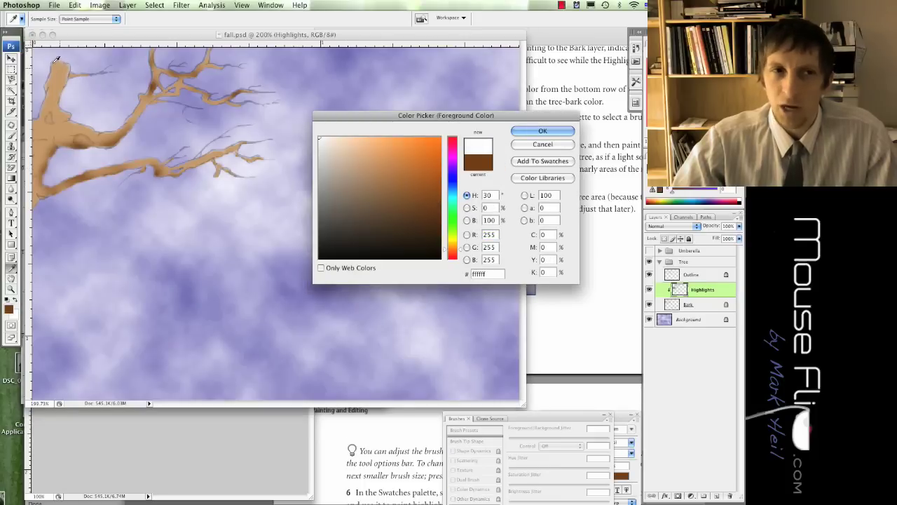
{"action": "left_click", "coordinate": [542, 131]}
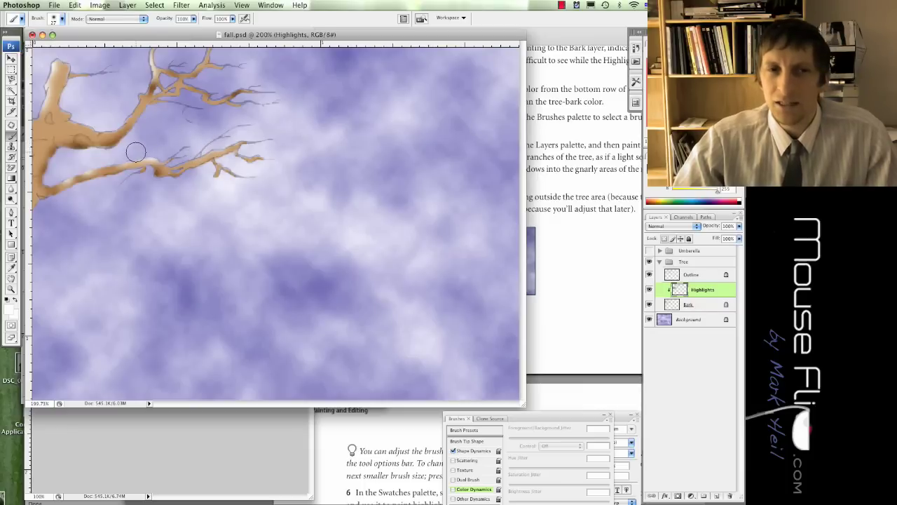
{"action": "left_click", "coordinate": [62, 20]}
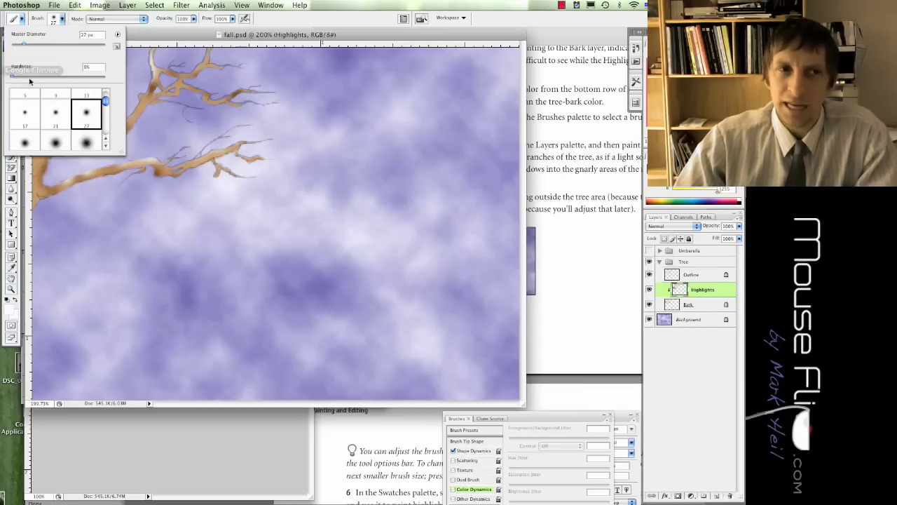
{"action": "left_click", "coordinate": [157, 132]}
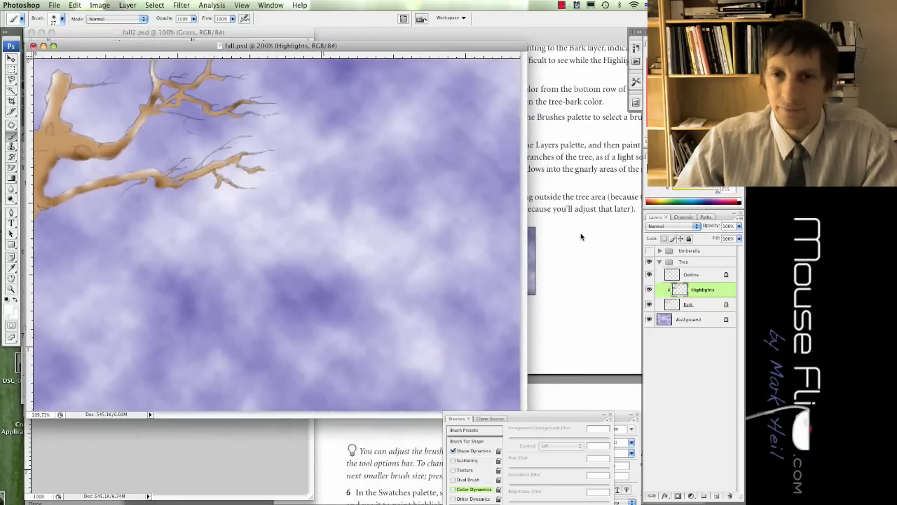
{"action": "left_click", "coordinate": [580, 237]}
{"action": "scroll", "coordinate": [571, 239], "scroll_direction": "down", "scroll_amount": 15}
{"action": "scroll", "coordinate": [571, 239], "scroll_direction": "down", "scroll_amount": 20}
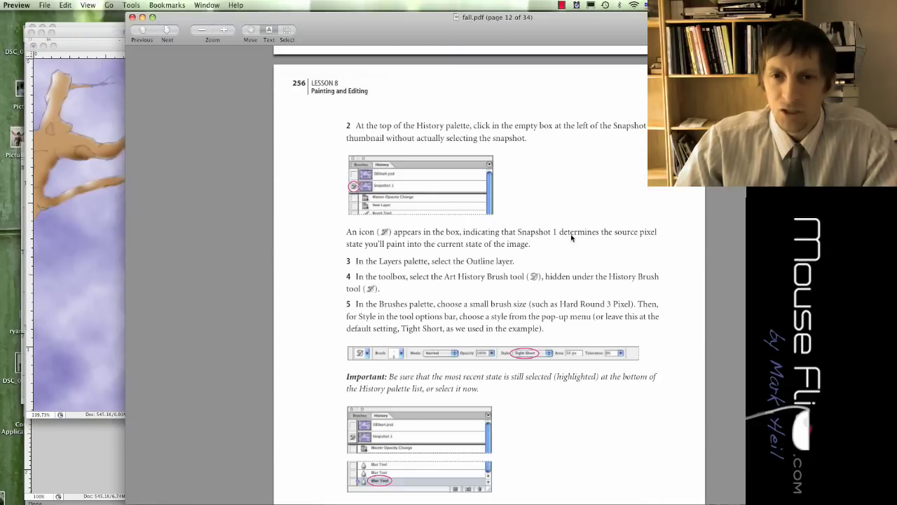
{"action": "scroll", "coordinate": [569, 238], "scroll_direction": "down", "scroll_amount": 20}
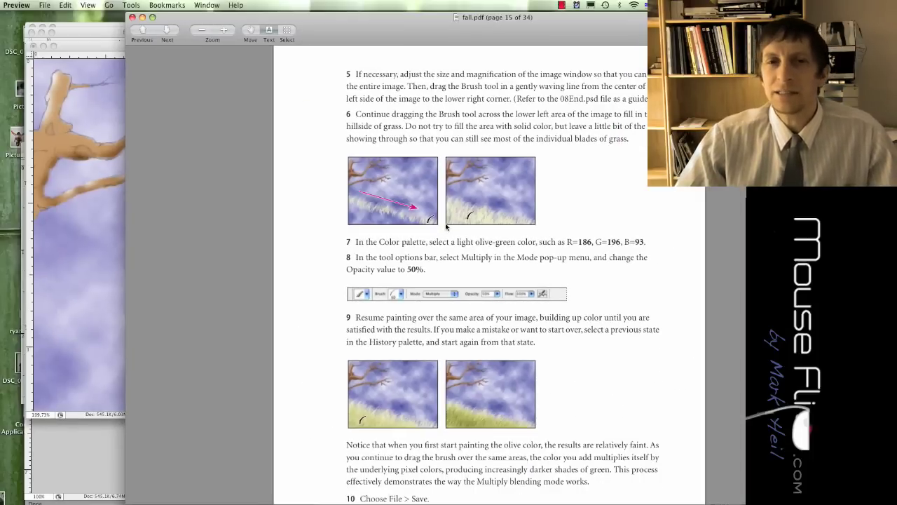
{"action": "scroll", "coordinate": [446, 226], "scroll_direction": "up", "scroll_amount": 10}
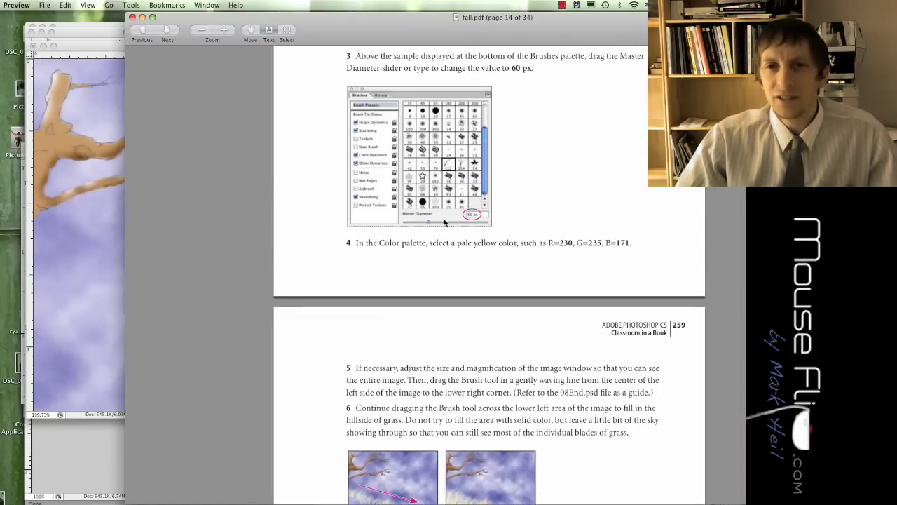
{"action": "left_click", "coordinate": [93, 47]}
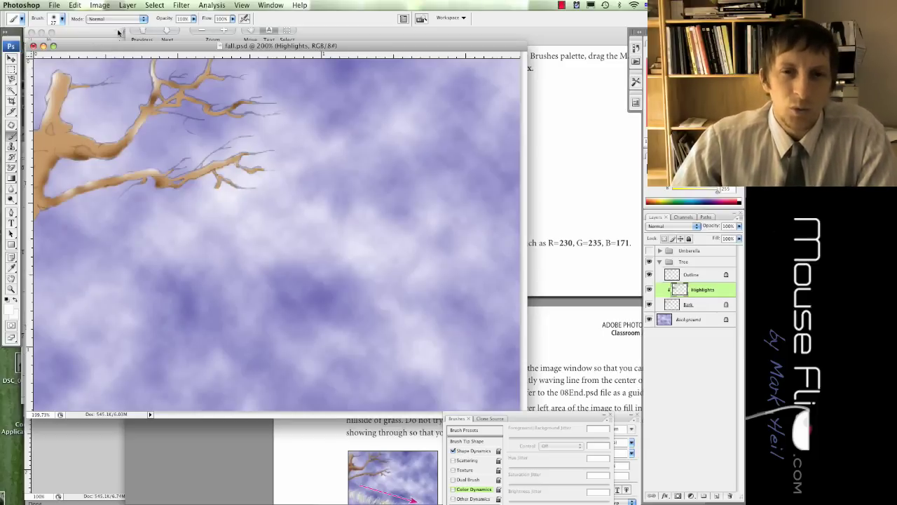
Step: Move the brush settings panel over the canvas and show the 27 px soft round Brush Tip Shape settings
{"action": "left_click", "coordinate": [243, 5]}
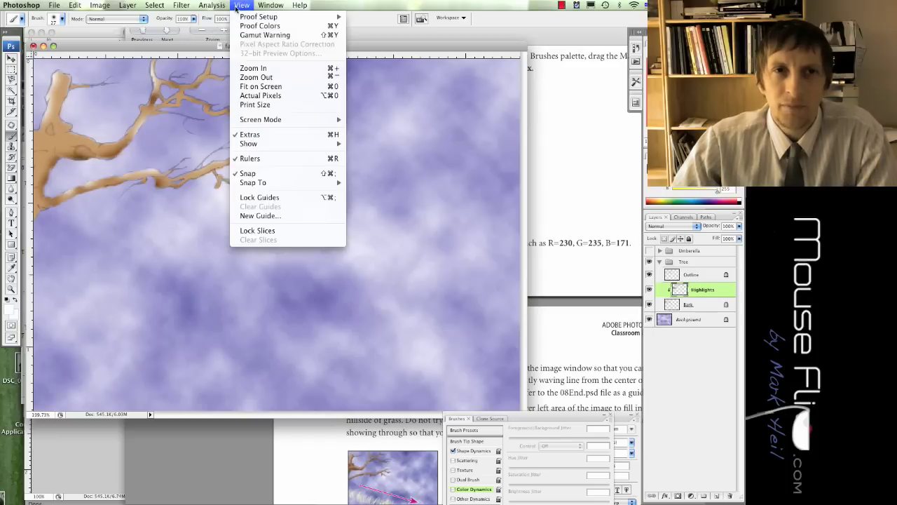
{"action": "mouse_move", "coordinate": [271, 11]}
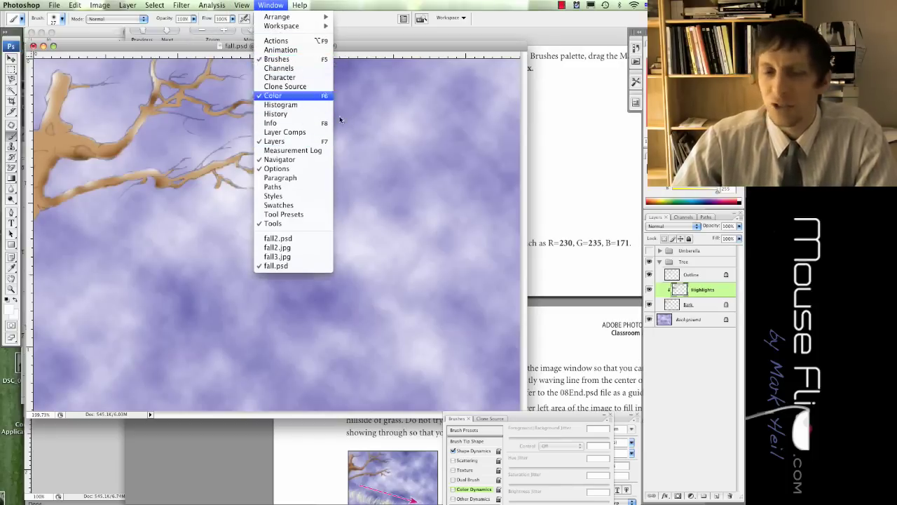
{"action": "key", "text": "Escape"}
{"action": "mouse_move", "coordinate": [491, 418]}
{"action": "left_mouse_down"}
{"action": "mouse_move", "coordinate": [398, 92]}
{"action": "mouse_move", "coordinate": [352, 66]}
{"action": "left_mouse_up"}
{"action": "left_click", "coordinate": [341, 91]}
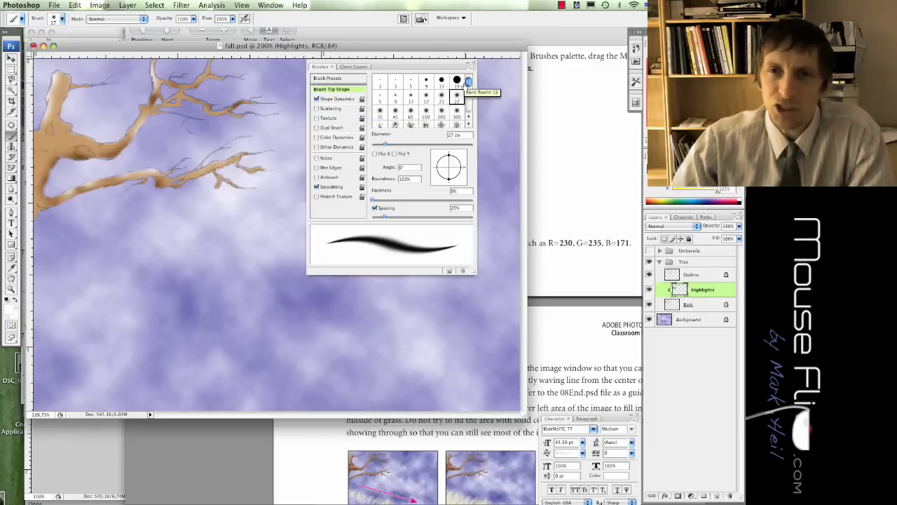
Step: Choose the Dune Grass brush tip at 112 px from the tip grid and confirm its name
{"action": "left_click_drag", "start_coordinate": [468, 83], "coordinate": [469, 96]}
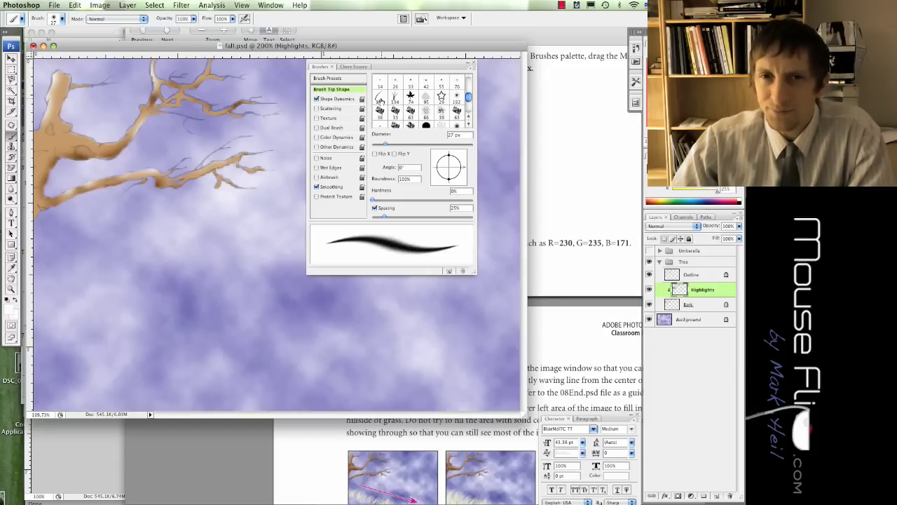
{"action": "left_click", "coordinate": [379, 101]}
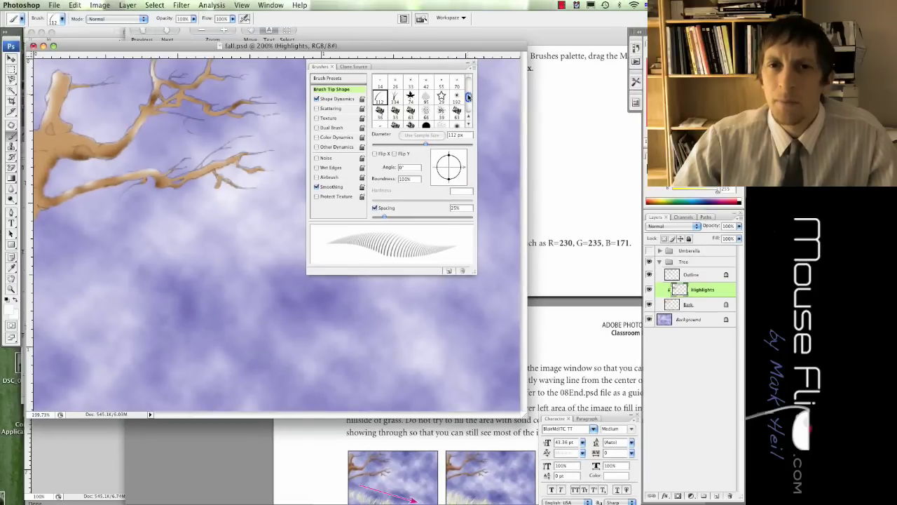
{"action": "mouse_move", "coordinate": [468, 97]}
{"action": "left_mouse_down"}
{"action": "mouse_move", "coordinate": [468, 107]}
{"action": "mouse_move", "coordinate": [469, 83]}
{"action": "mouse_move", "coordinate": [472, 98]}
{"action": "mouse_move", "coordinate": [399, 103]}
{"action": "left_mouse_up"}
{"action": "double_click", "coordinate": [381, 102]}
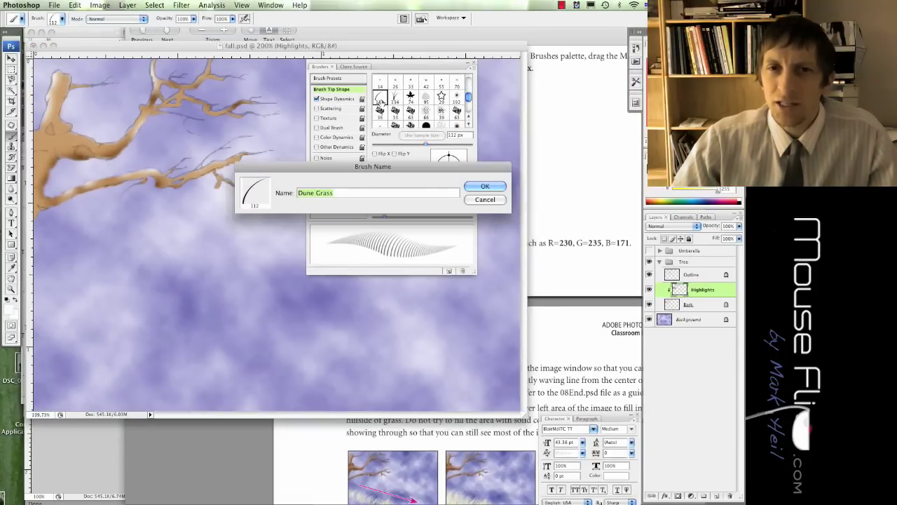
{"action": "left_click", "coordinate": [485, 187]}
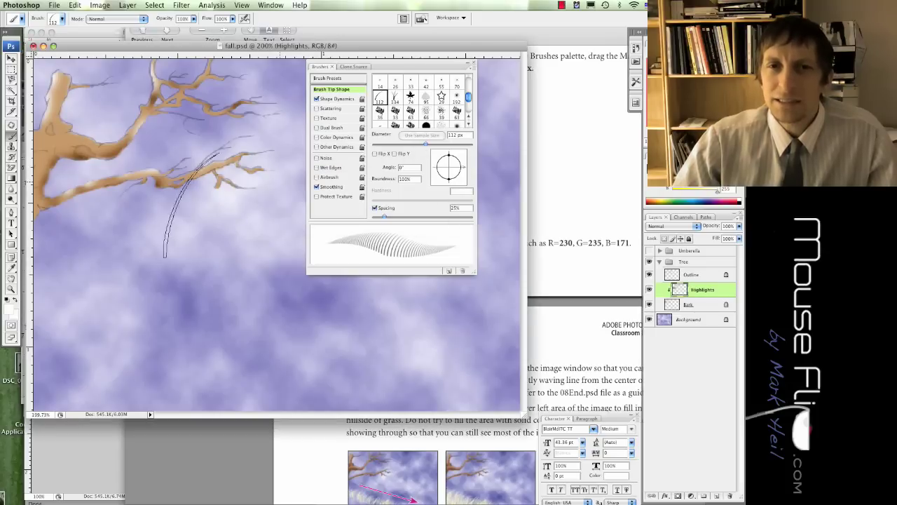
Step: Review the brush library options, Shape Dynamics and Brush Presets for the grass brush
{"action": "left_click", "coordinate": [62, 19]}
{"action": "left_click", "coordinate": [117, 35]}
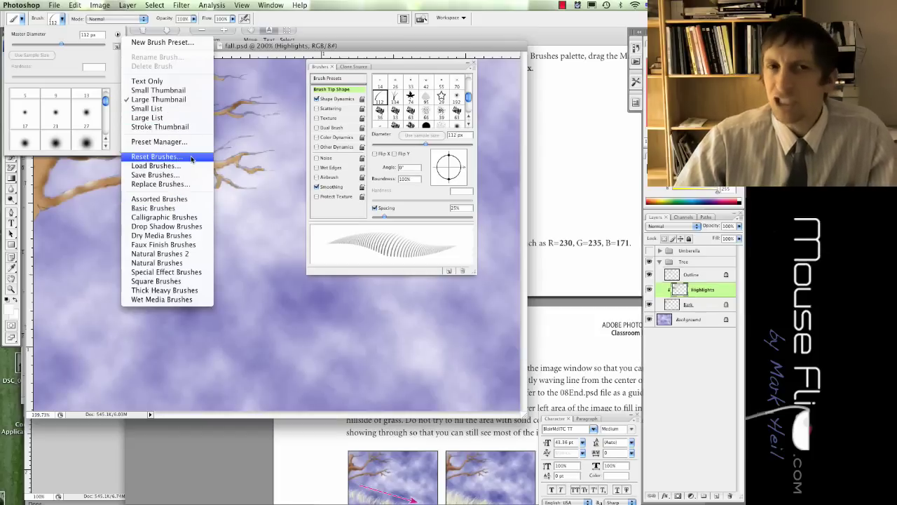
{"action": "left_click", "coordinate": [116, 59]}
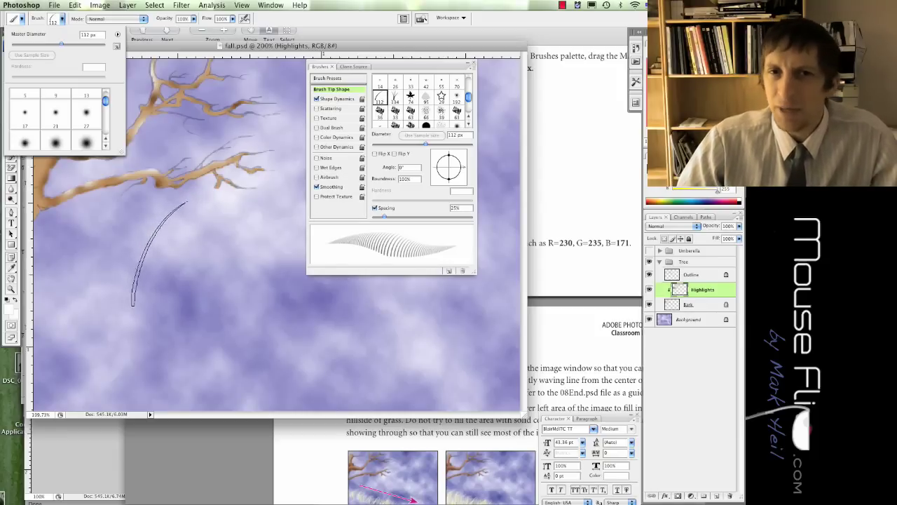
{"action": "left_click", "coordinate": [387, 103]}
{"action": "left_click", "coordinate": [338, 99]}
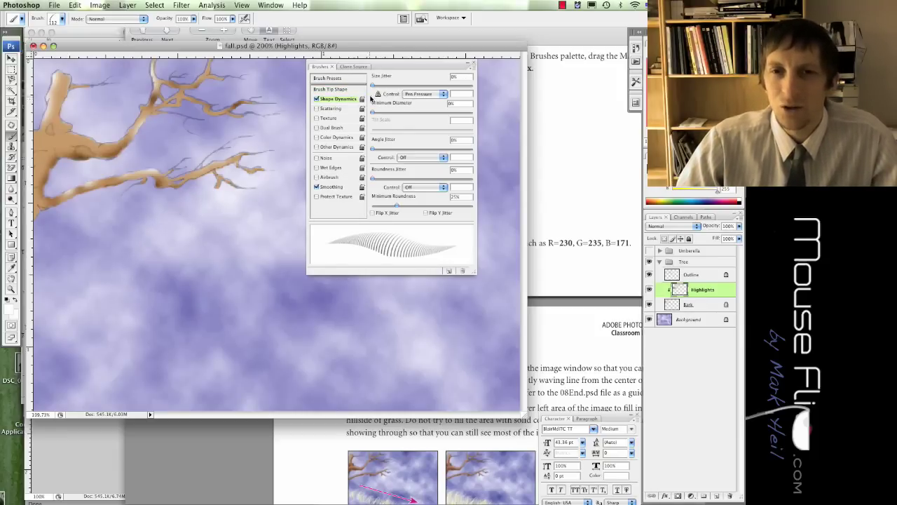
{"action": "left_click", "coordinate": [342, 78]}
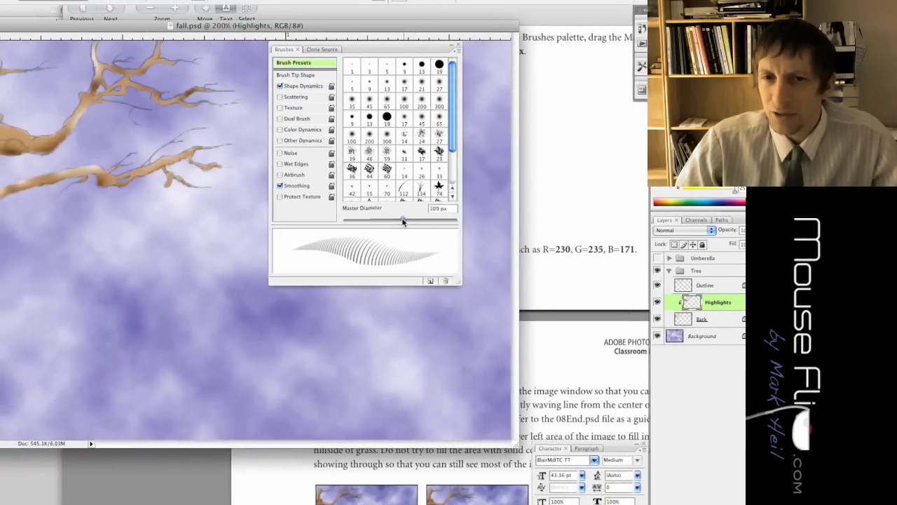
Step: Shrink the grass brush Master Diameter to 60 px, undoing the test stroke
{"action": "left_click_drag", "start_coordinate": [401, 221], "coordinate": [389, 222]}
{"action": "left_click_drag", "start_coordinate": [219, 278], "coordinate": [251, 218]}
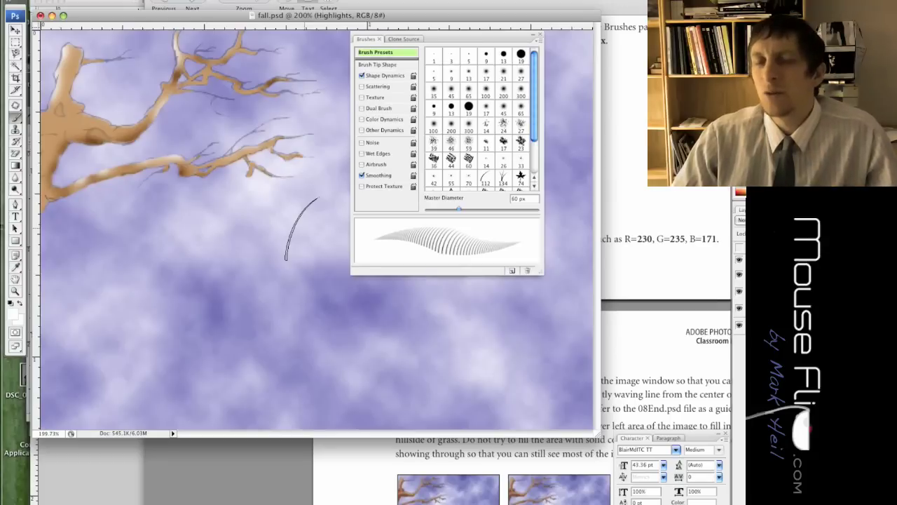
{"action": "key", "text": "ctrl+z"}
Step: Enable Scattering at 86% with a Count of 4, then move the palette aside
{"action": "left_click", "coordinate": [379, 87]}
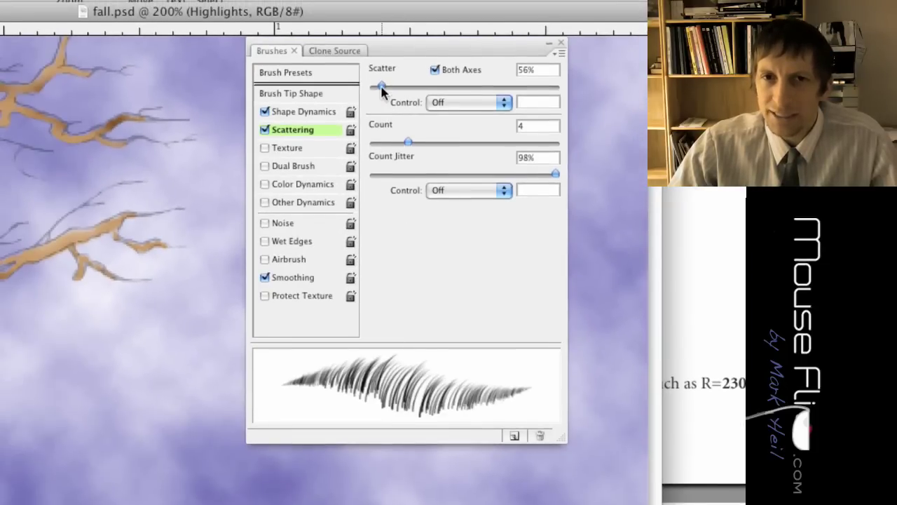
{"action": "mouse_move", "coordinate": [379, 74]}
{"action": "left_mouse_down"}
{"action": "mouse_move", "coordinate": [413, 77]}
{"action": "mouse_move", "coordinate": [390, 92]}
{"action": "mouse_move", "coordinate": [398, 98]}
{"action": "mouse_move", "coordinate": [376, 94]}
{"action": "mouse_move", "coordinate": [394, 91]}
{"action": "left_mouse_up"}
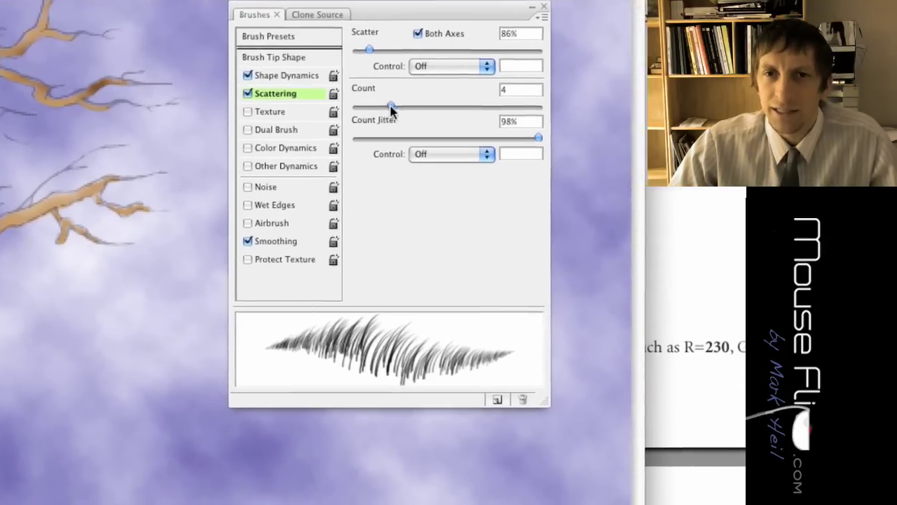
{"action": "mouse_move", "coordinate": [391, 106]}
{"action": "left_mouse_down"}
{"action": "mouse_move", "coordinate": [424, 106]}
{"action": "mouse_move", "coordinate": [380, 107]}
{"action": "mouse_move", "coordinate": [399, 106]}
{"action": "left_mouse_up"}
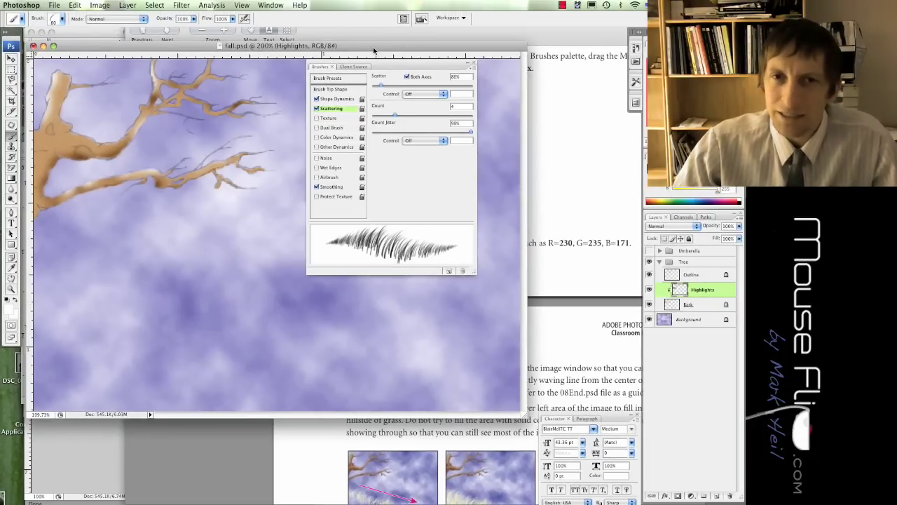
{"action": "left_click_drag", "start_coordinate": [391, 66], "coordinate": [525, 77]}
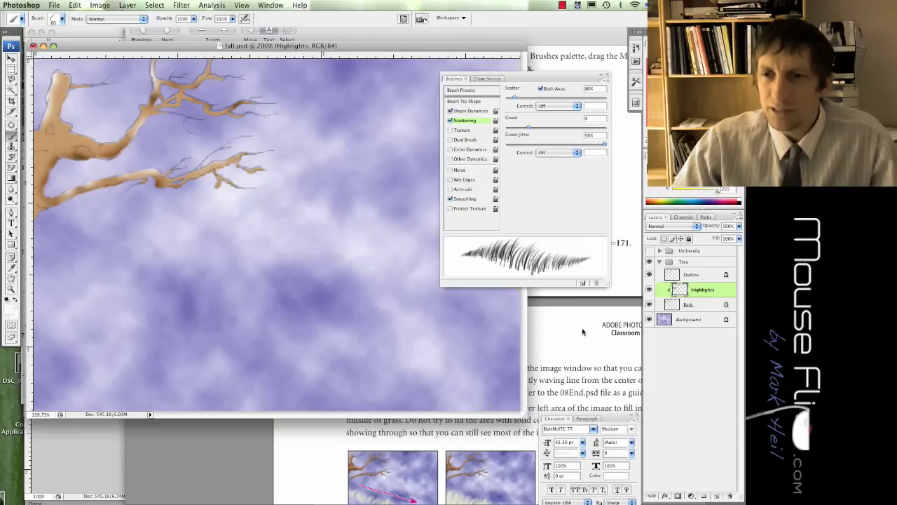
Step: Try pale yellow-green shades in the Color Picker and check the lesson PDF for the values
{"action": "left_click", "coordinate": [10, 308]}
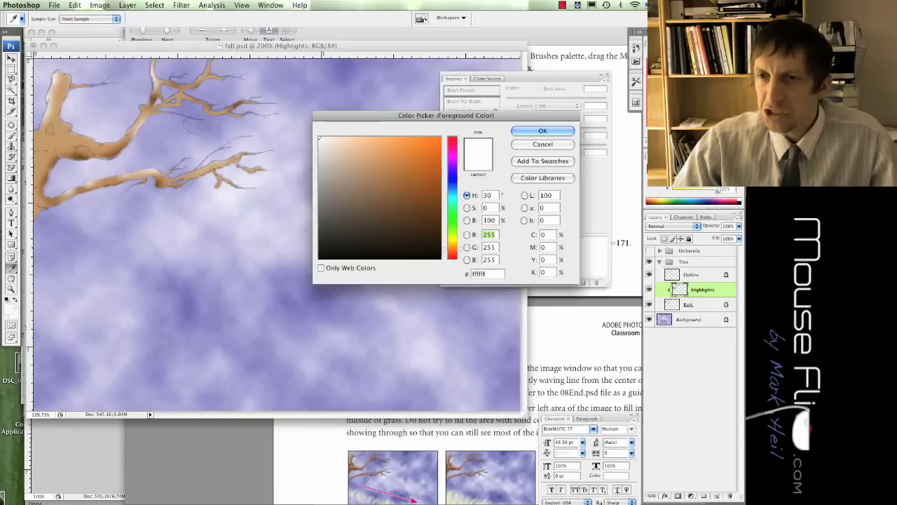
{"action": "left_click", "coordinate": [452, 232]}
{"action": "left_click", "coordinate": [376, 156]}
{"action": "left_click", "coordinate": [455, 241]}
{"action": "mouse_move", "coordinate": [396, 160]}
{"action": "left_mouse_down"}
{"action": "mouse_move", "coordinate": [405, 164]}
{"action": "mouse_move", "coordinate": [375, 145]}
{"action": "left_mouse_up"}
{"action": "left_click", "coordinate": [586, 306]}
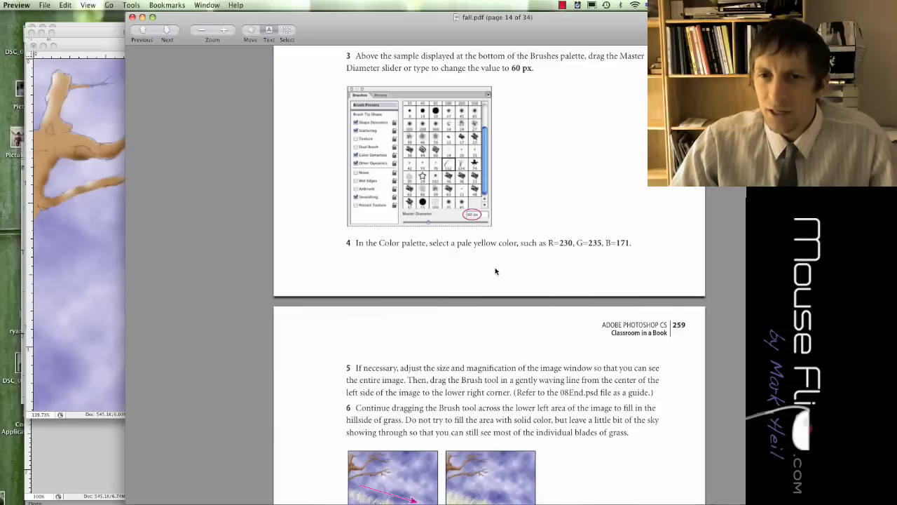
{"action": "scroll", "coordinate": [499, 264], "scroll_direction": "down", "scroll_amount": 2}
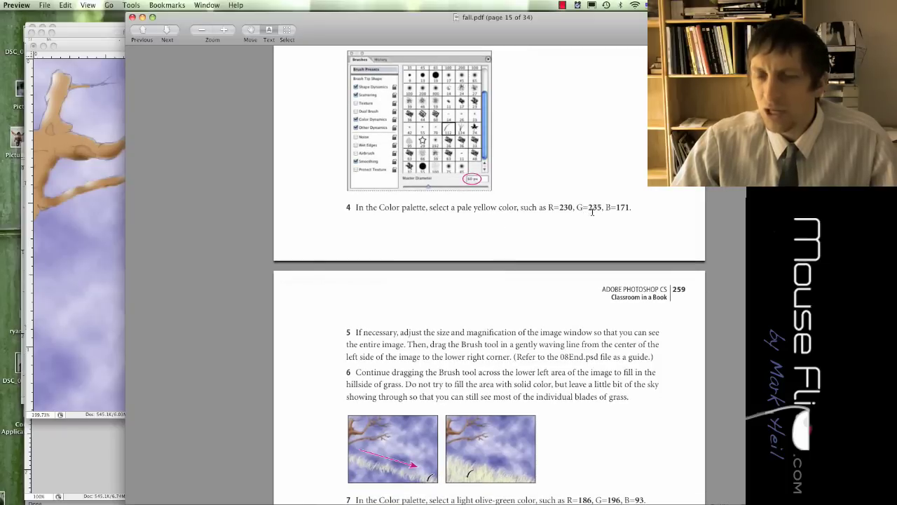
{"action": "left_click", "coordinate": [86, 49]}
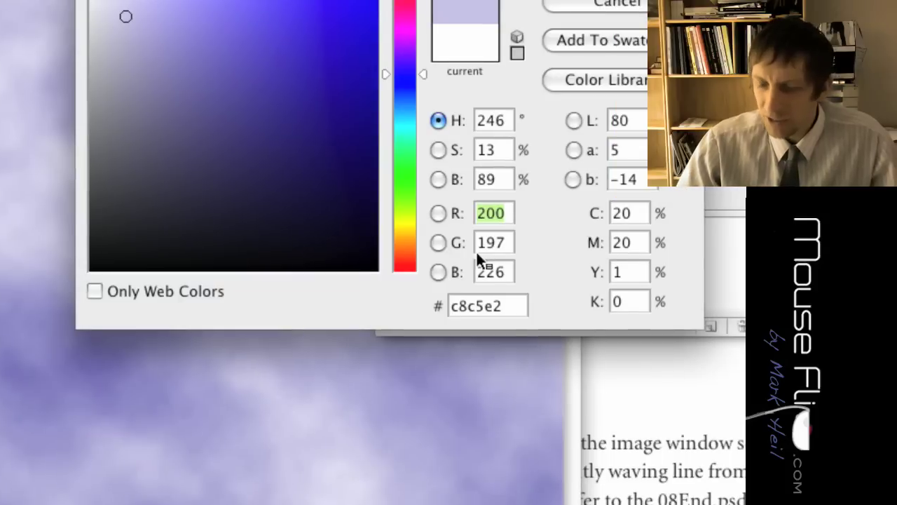
Step: Enter R 231, G 245, B 170 and confirm the pale yellow colour
{"action": "type", "text": "231"}
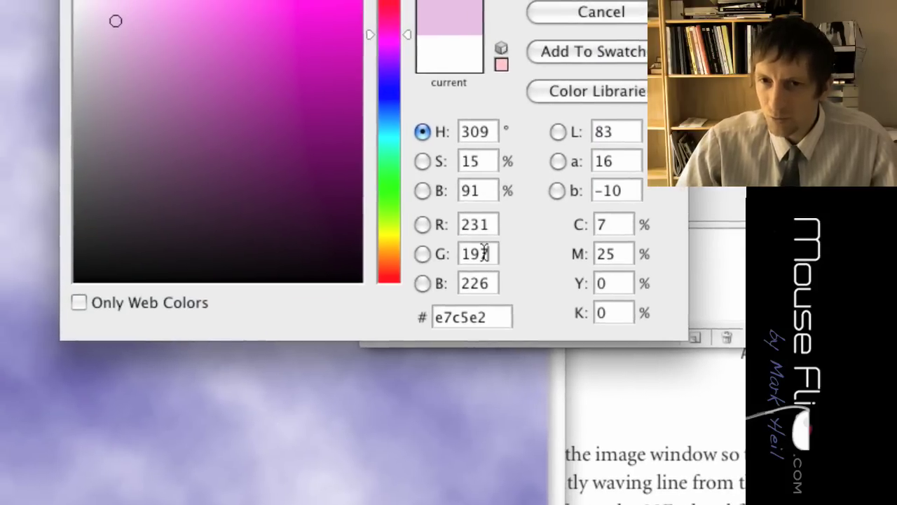
{"action": "left_click_drag", "start_coordinate": [502, 243], "coordinate": [465, 237]}
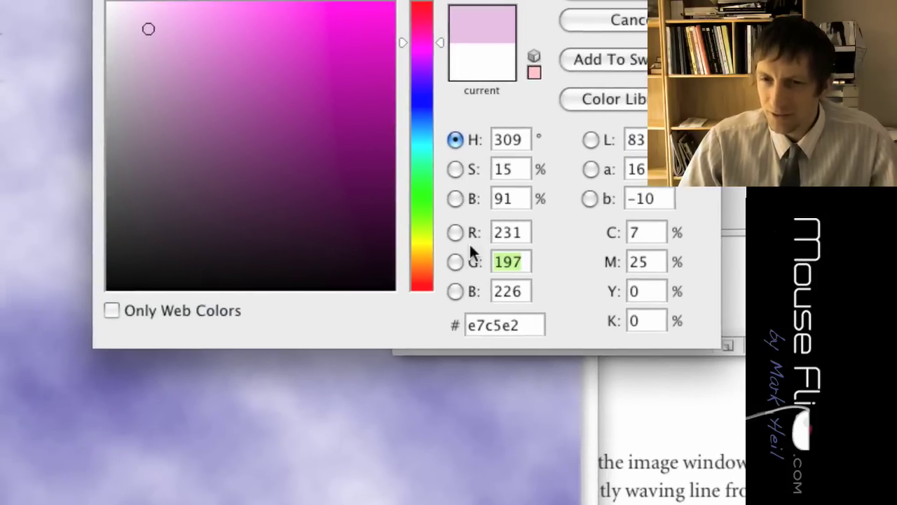
{"action": "type", "text": "245"}
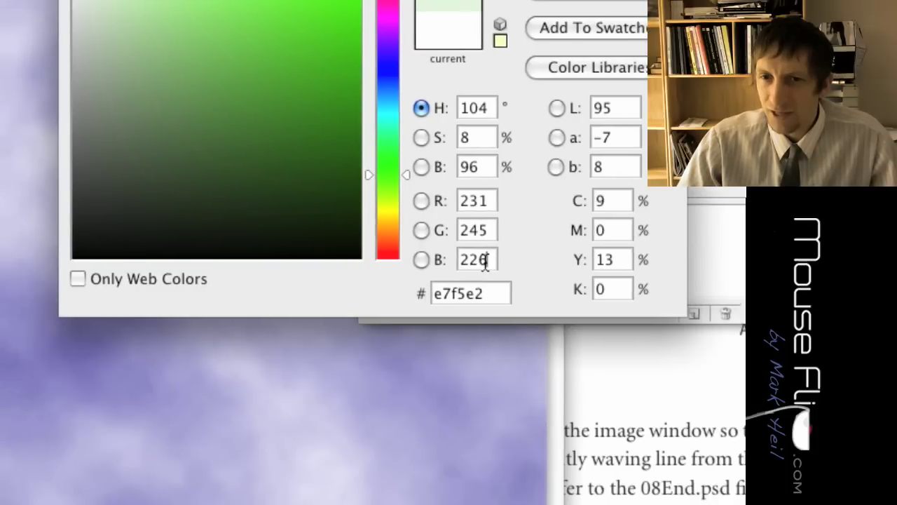
{"action": "double_click", "coordinate": [447, 278]}
{"action": "type", "text": "170"}
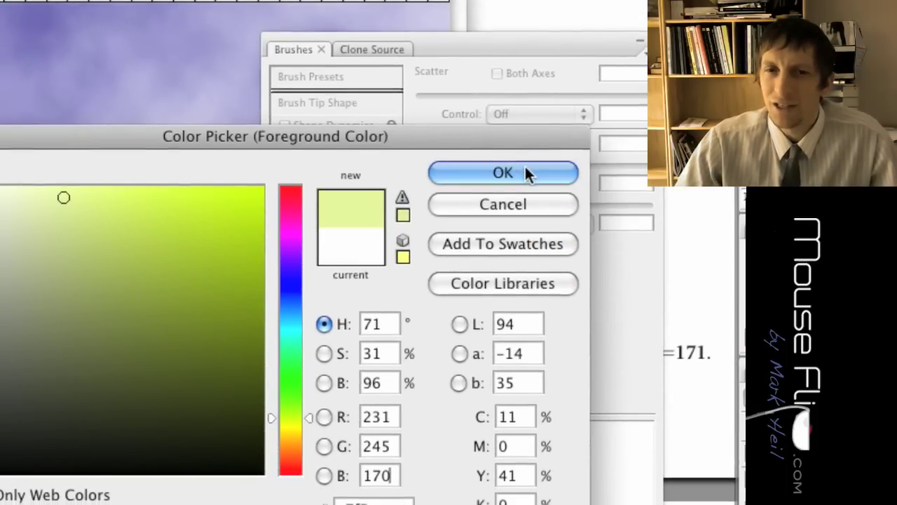
{"action": "left_click", "coordinate": [586, 143]}
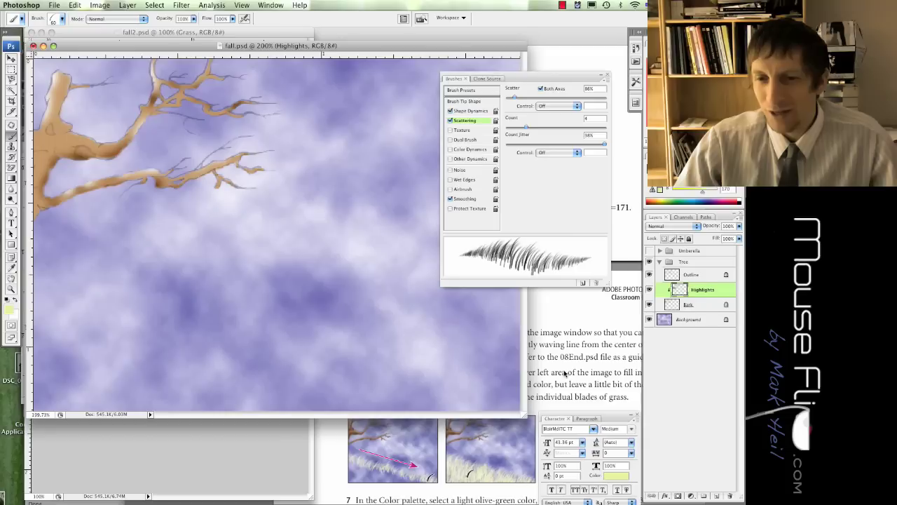
Step: Deselect the Highlights layer, scroll the lesson PDF to page 16, and return to Photoshop
{"action": "left_click", "coordinate": [693, 358]}
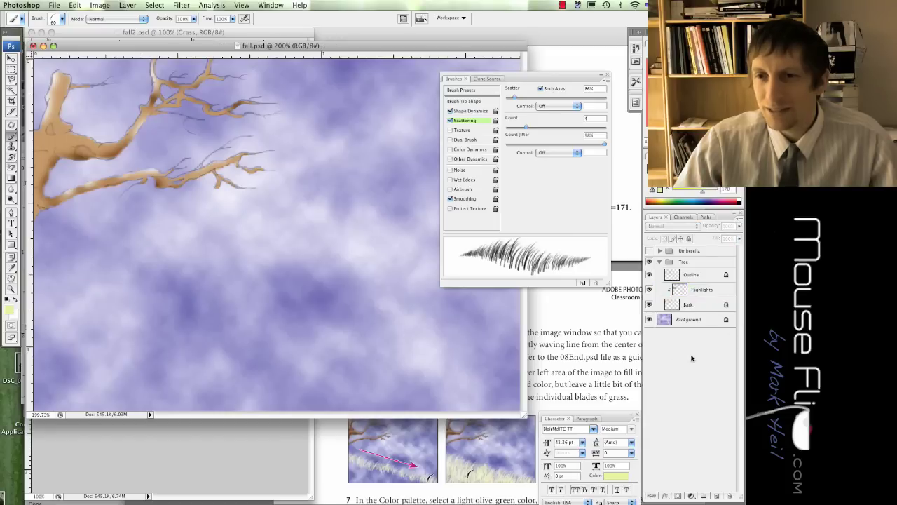
{"action": "left_click", "coordinate": [578, 345]}
{"action": "scroll", "coordinate": [571, 344], "scroll_direction": "down", "scroll_amount": 15}
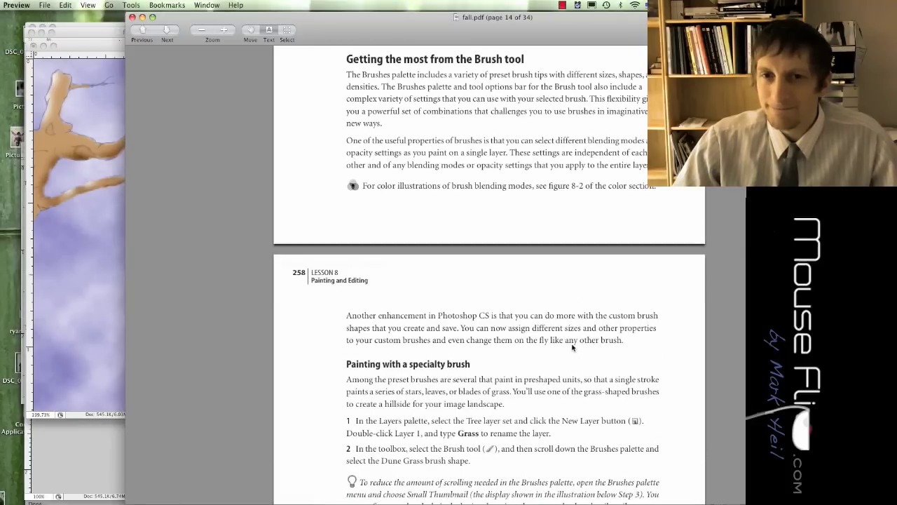
{"action": "scroll", "coordinate": [571, 347], "scroll_direction": "down", "scroll_amount": 20}
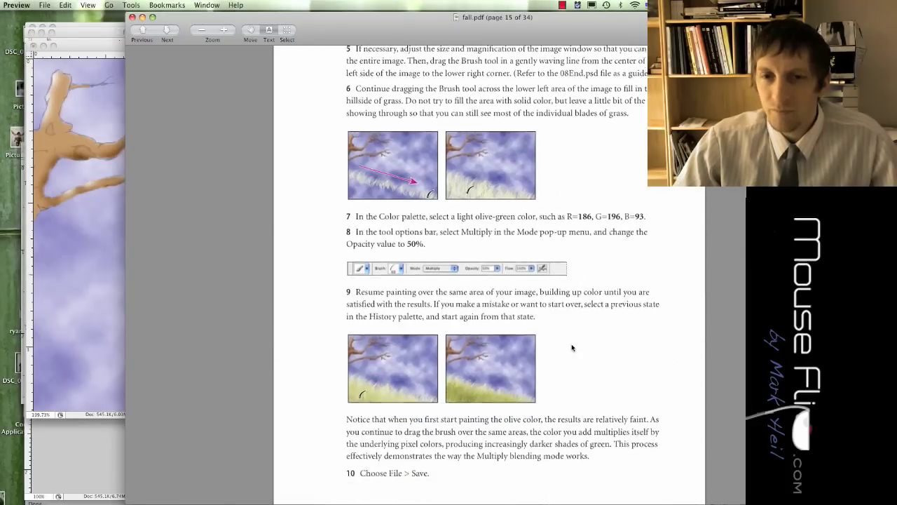
{"action": "scroll", "coordinate": [571, 347], "scroll_direction": "down", "scroll_amount": 6}
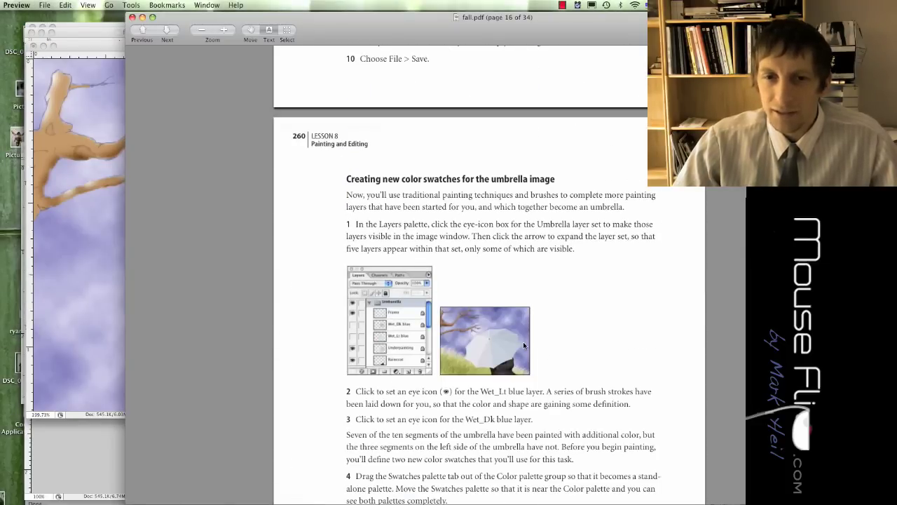
{"action": "scroll", "coordinate": [523, 341], "scroll_direction": "down", "scroll_amount": 6}
{"action": "key", "text": "super+Tab"}
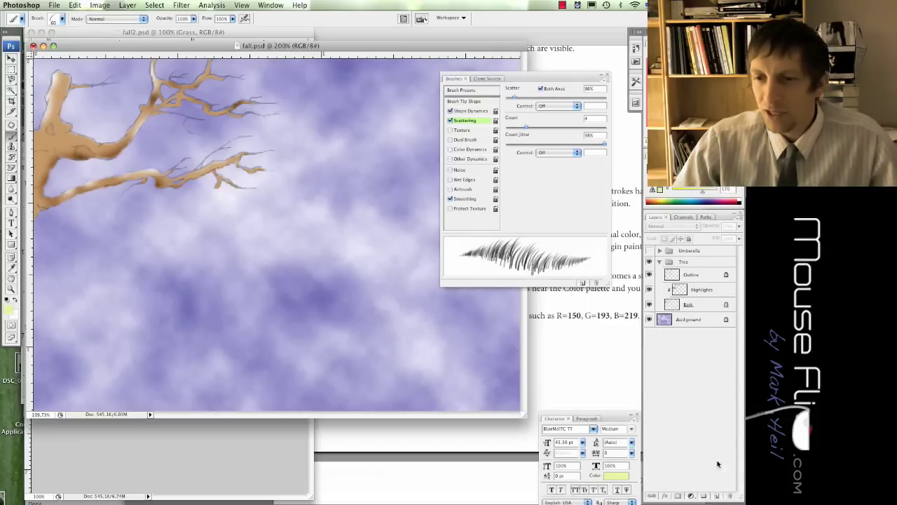
Step: Create a new layer named Grass and sweep pale yellow grass blades across the lower canvas
{"action": "key", "text": "super+shift+n"}
{"action": "type", "text": "Grass"}
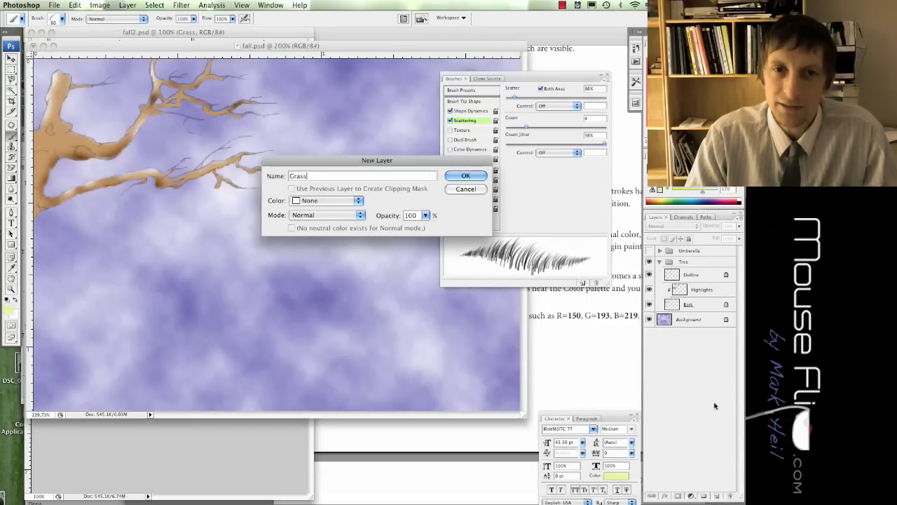
{"action": "key", "text": "Return"}
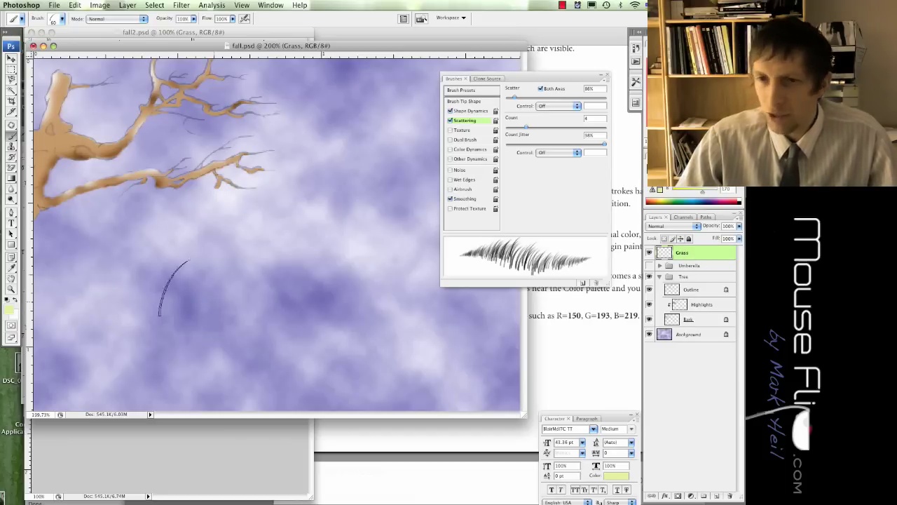
{"action": "mouse_move", "coordinate": [49, 291]}
{"action": "left_mouse_down"}
{"action": "mouse_move", "coordinate": [370, 340]}
{"action": "mouse_move", "coordinate": [528, 391]}
{"action": "mouse_move", "coordinate": [240, 383]}
{"action": "mouse_move", "coordinate": [38, 361]}
{"action": "mouse_move", "coordinate": [275, 384]}
{"action": "mouse_move", "coordinate": [136, 316]}
{"action": "mouse_move", "coordinate": [24, 309]}
{"action": "mouse_move", "coordinate": [401, 365]}
{"action": "mouse_move", "coordinate": [489, 390]}
{"action": "mouse_move", "coordinate": [225, 381]}
{"action": "mouse_move", "coordinate": [328, 407]}
{"action": "mouse_move", "coordinate": [505, 405]}
{"action": "left_mouse_up"}
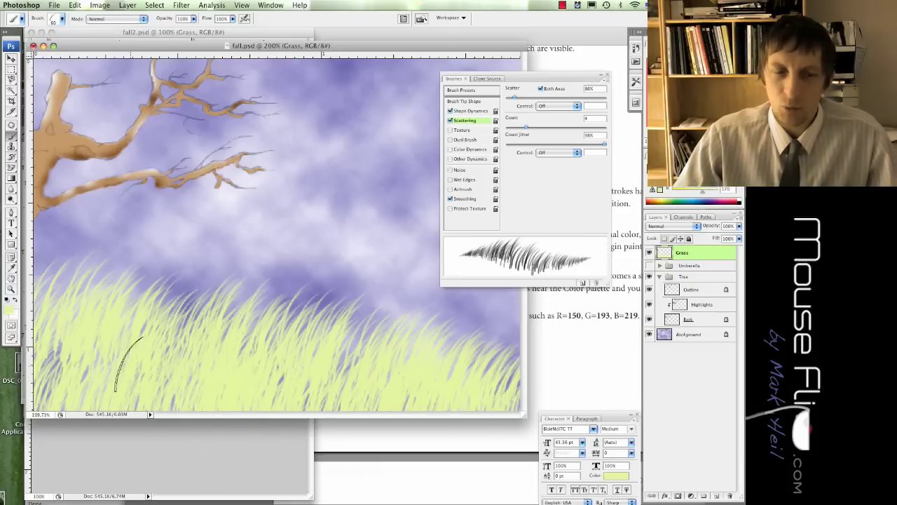
Step: Switch to a deeper yellow-green and paint it over the hillside grass
{"action": "left_click", "coordinate": [10, 309]}
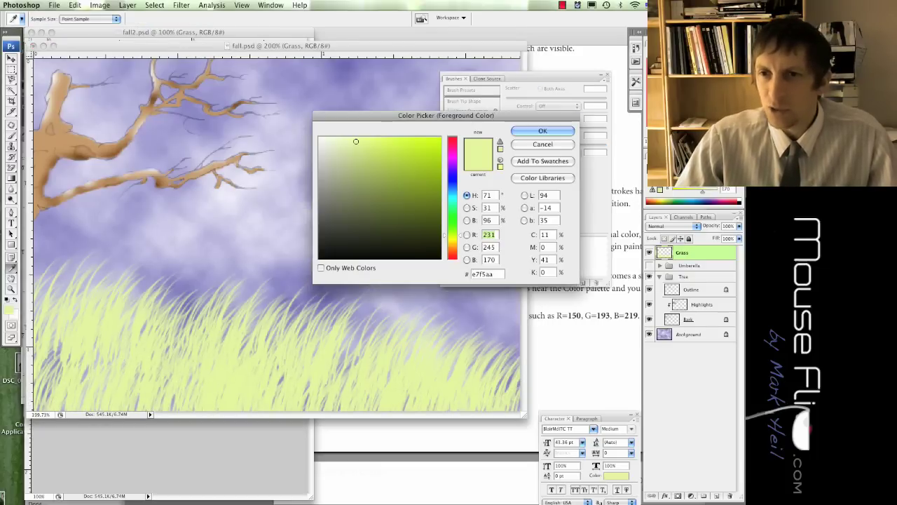
{"action": "left_click", "coordinate": [403, 162]}
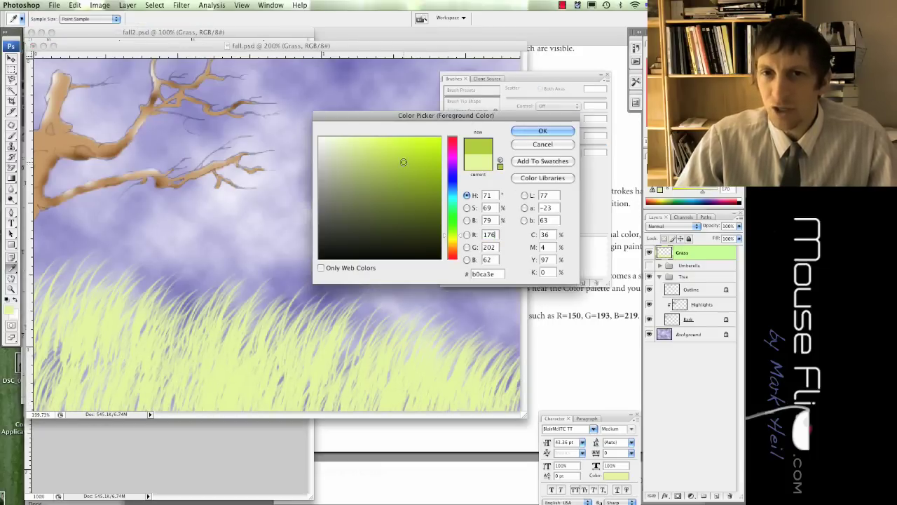
{"action": "left_click", "coordinate": [542, 131]}
{"action": "mouse_move", "coordinate": [63, 302]}
{"action": "left_mouse_down"}
{"action": "mouse_move", "coordinate": [161, 337]}
{"action": "mouse_move", "coordinate": [389, 368]}
{"action": "mouse_move", "coordinate": [289, 378]}
{"action": "mouse_move", "coordinate": [42, 371]}
{"action": "mouse_move", "coordinate": [147, 344]}
{"action": "mouse_move", "coordinate": [515, 386]}
{"action": "left_mouse_up"}
Step: Switch to a darker olive green and add blades across the hillside, especially on the left
{"action": "left_click", "coordinate": [9, 308]}
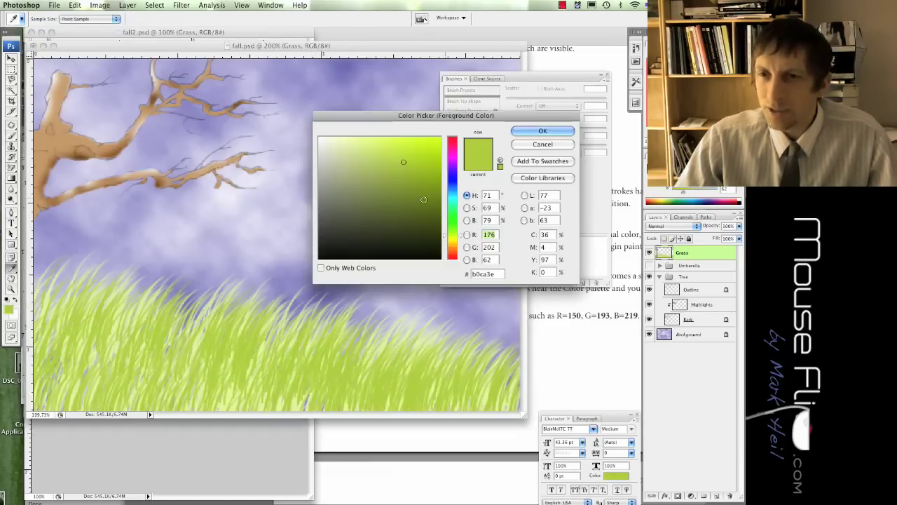
{"action": "left_click", "coordinate": [426, 191]}
{"action": "left_click", "coordinate": [527, 133]}
{"action": "mouse_move", "coordinate": [42, 351]}
{"action": "left_mouse_down"}
{"action": "mouse_move", "coordinate": [70, 336]}
{"action": "mouse_move", "coordinate": [371, 365]}
{"action": "mouse_move", "coordinate": [137, 410]}
{"action": "mouse_move", "coordinate": [42, 378]}
{"action": "mouse_move", "coordinate": [39, 322]}
{"action": "left_mouse_up"}
{"action": "left_click_drag", "start_coordinate": [41, 286], "coordinate": [209, 315]}
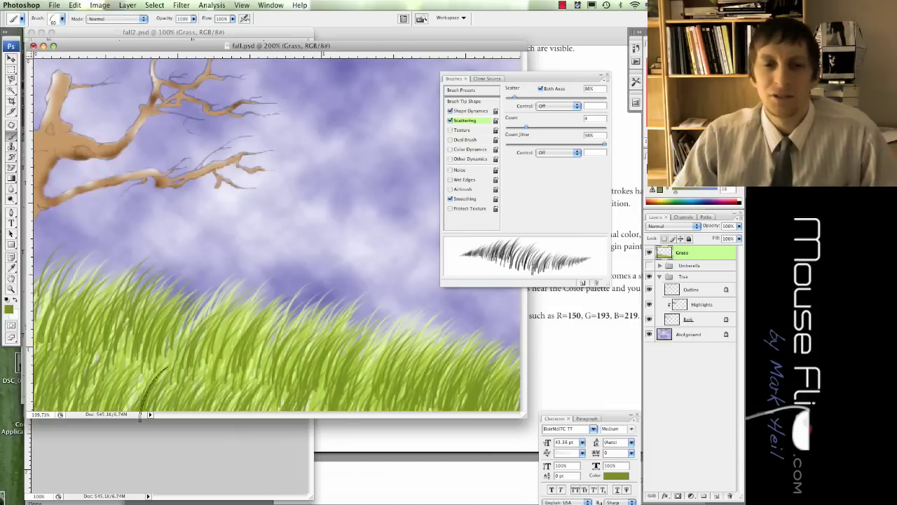